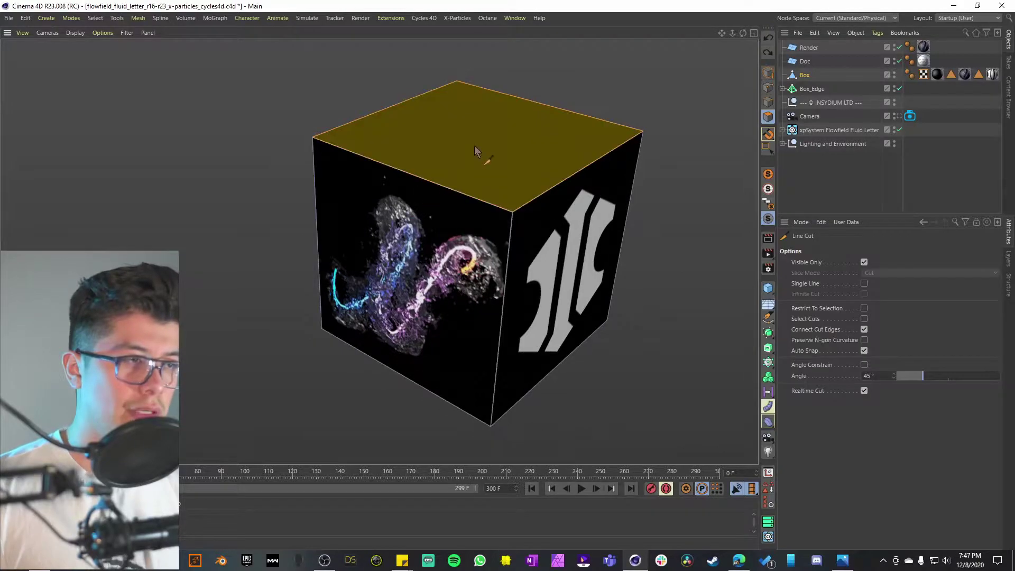
# - Cut the top face of the Box across with Line Cut and move its two halves aside to open it
pyautogui.click(559, 72)
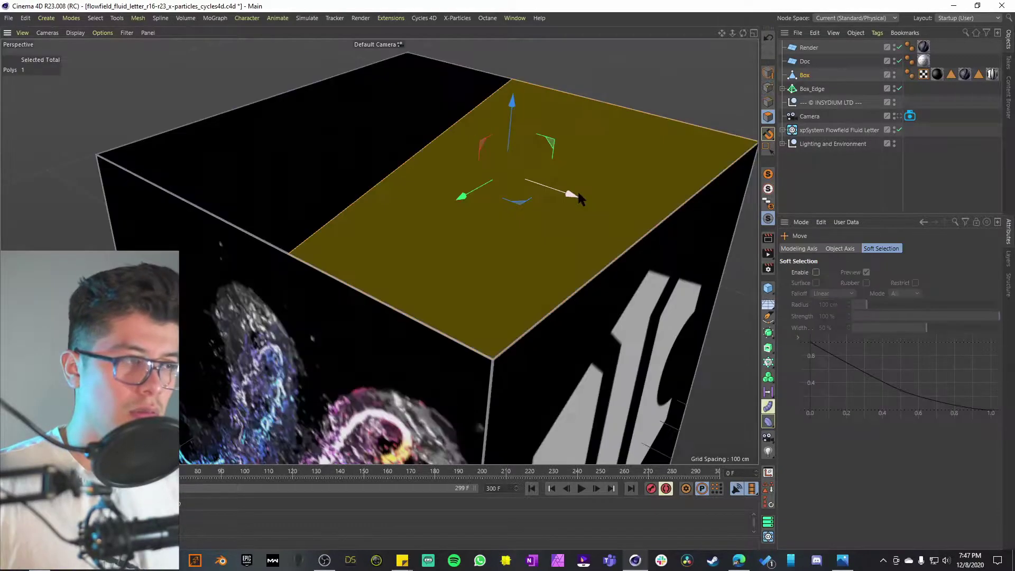
pyautogui.moveTo(577, 189); pyautogui.dragTo(724, 239)
pyautogui.click(302, 102)
pyautogui.moveTo(360, 127); pyautogui.dragTo(364, 53)
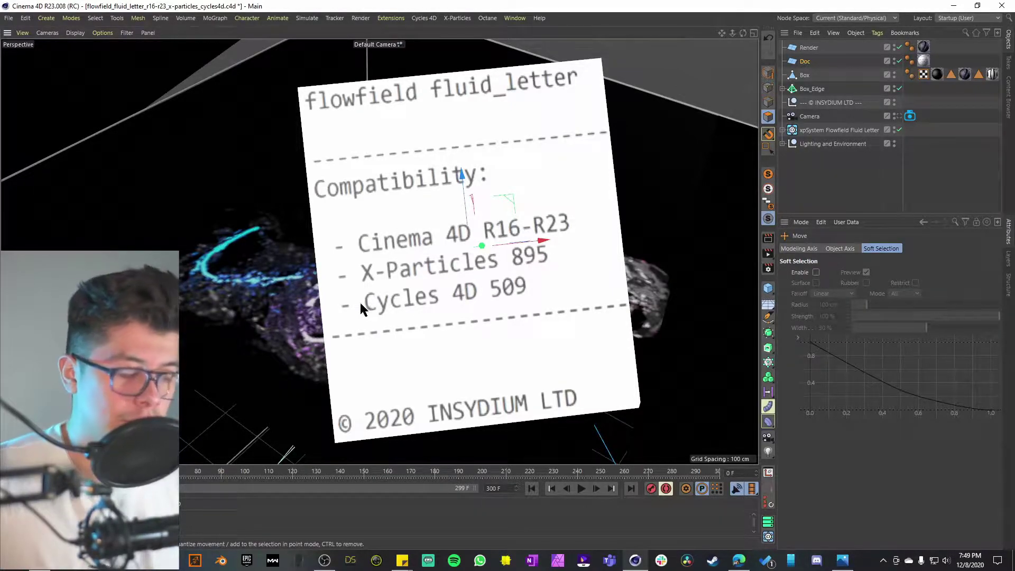
# - Move the Doc plane aside, then rotate the Render plane and move it clear of the scene inside the box
pyautogui.moveTo(511, 200); pyautogui.dragTo(63, 163)
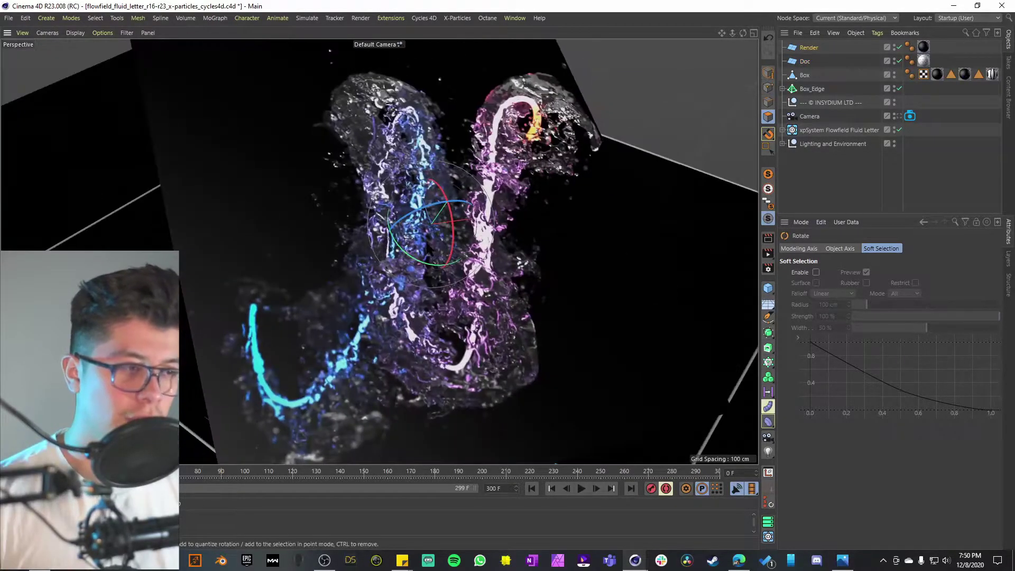
pyautogui.moveTo(426, 242); pyautogui.dragTo(414, 234)
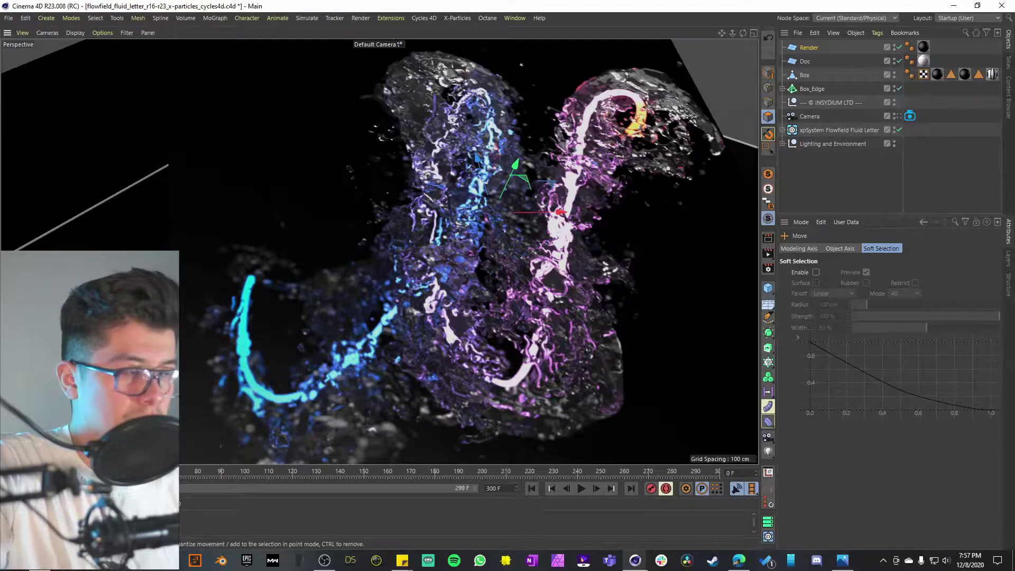
pyautogui.moveTo(556, 213); pyautogui.dragTo(106, 218)
pyautogui.keyDown('alt'); pyautogui.moveTo(106, 218); pyautogui.dragTo(80, 177, button='middle'); pyautogui.keyUp('alt')
pyautogui.keyDown('alt'); pyautogui.moveTo(379, 252); pyautogui.dragTo(427, 353); pyautogui.keyUp('alt')
pyautogui.keyDown('alt'); pyautogui.moveTo(426, 347); pyautogui.dragTo(461, 325, button='right'); pyautogui.keyUp('alt')
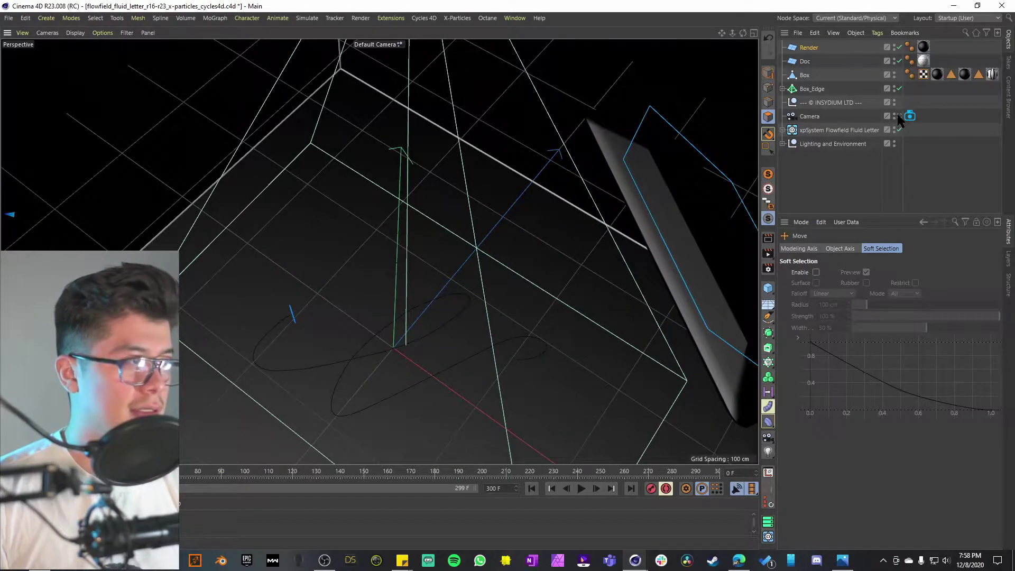
# - Look through the scene camera and play the fluid simulation
pyautogui.click(897, 115)
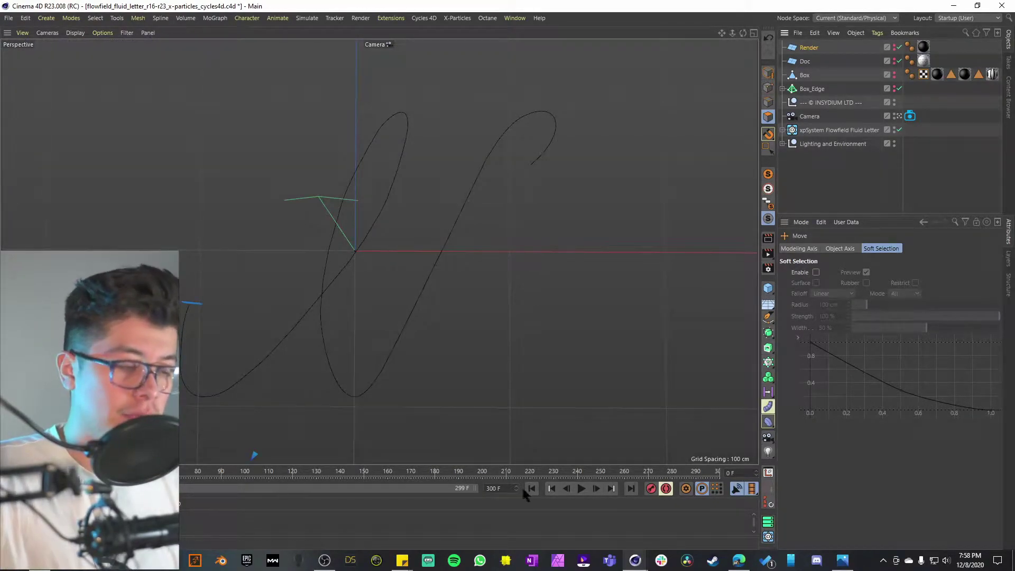
pyautogui.click(581, 488)
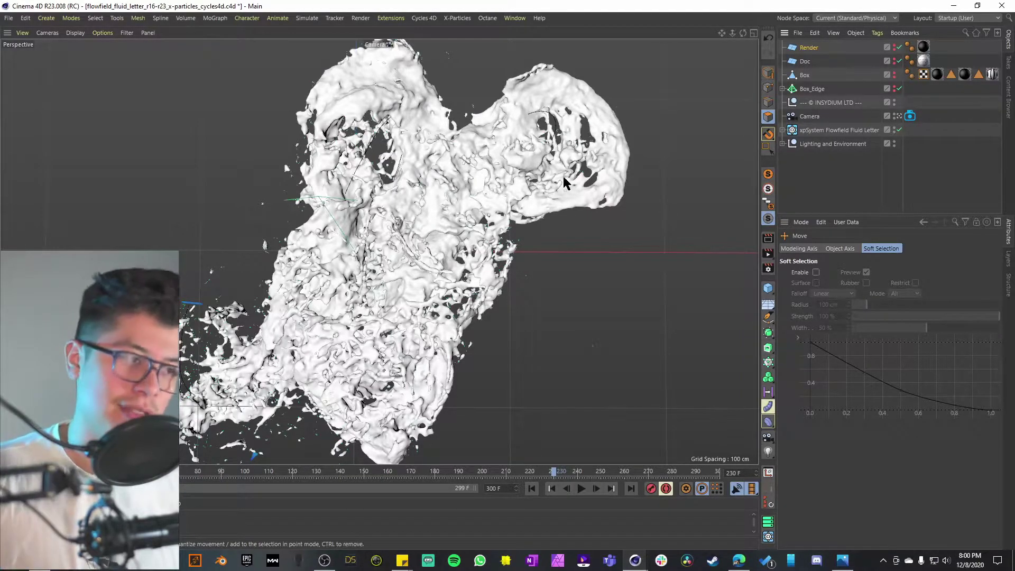
# - Leave the camera view and examine the meshed fluid at frame 230 from several angles and distances
pyautogui.click(898, 115)
pyautogui.keyDown('alt'); pyautogui.moveTo(528, 317); pyautogui.dragTo(514, 373); pyautogui.keyUp('alt')
pyautogui.keyDown('alt'); pyautogui.moveTo(438, 395); pyautogui.dragTo(426, 278); pyautogui.keyUp('alt')
pyautogui.scroll(3, 372, 286)
pyautogui.scroll(-4, 426, 279)
pyautogui.keyDown('alt'); pyautogui.moveTo(426, 313); pyautogui.dragTo(382, 338); pyautogui.keyUp('alt')
pyautogui.keyDown('alt'); pyautogui.moveTo(291, 337); pyautogui.dragTo(445, 280); pyautogui.keyUp('alt')
pyautogui.keyDown('alt'); pyautogui.moveTo(480, 250); pyautogui.dragTo(501, 232); pyautogui.keyUp('alt')
pyautogui.keyDown('alt'); pyautogui.moveTo(498, 288); pyautogui.dragTo(472, 263); pyautogui.keyUp('alt')
pyautogui.scroll(2, 475, 287)
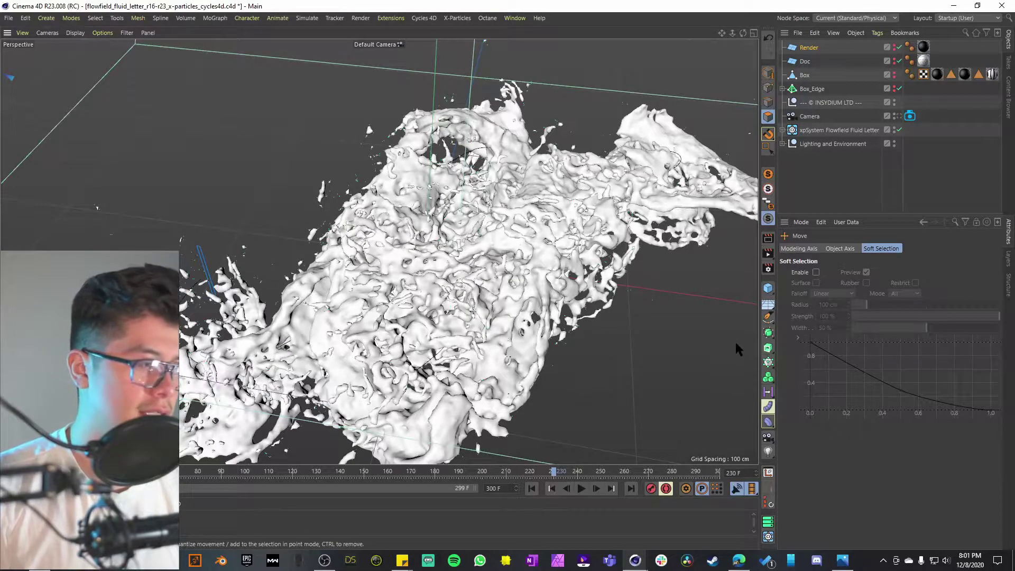
# - Open the Cycles 4D Real-Time Preview and dock it beside the perspective viewport
pyautogui.scroll(-5, 769, 372)
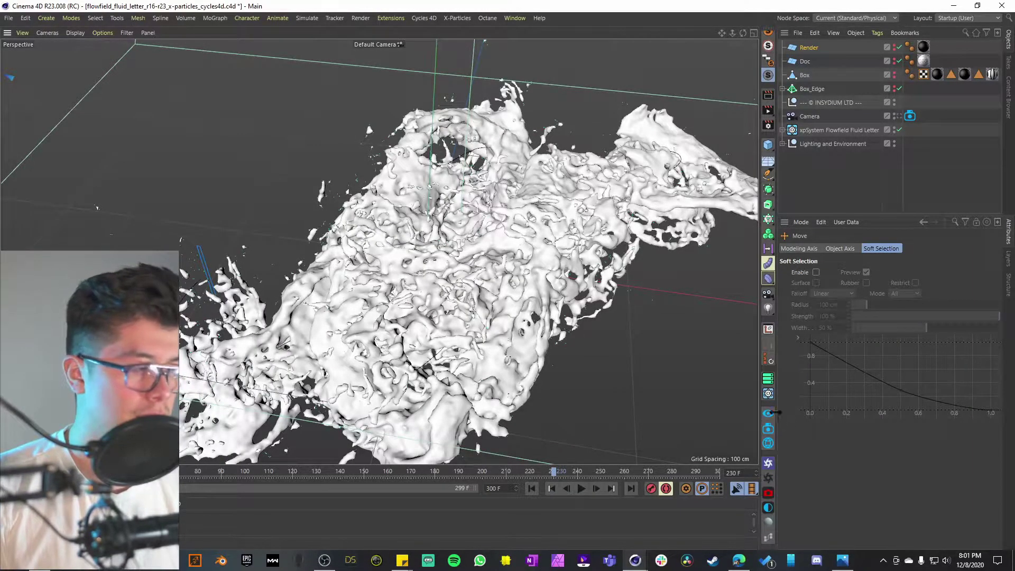
pyautogui.click(770, 415)
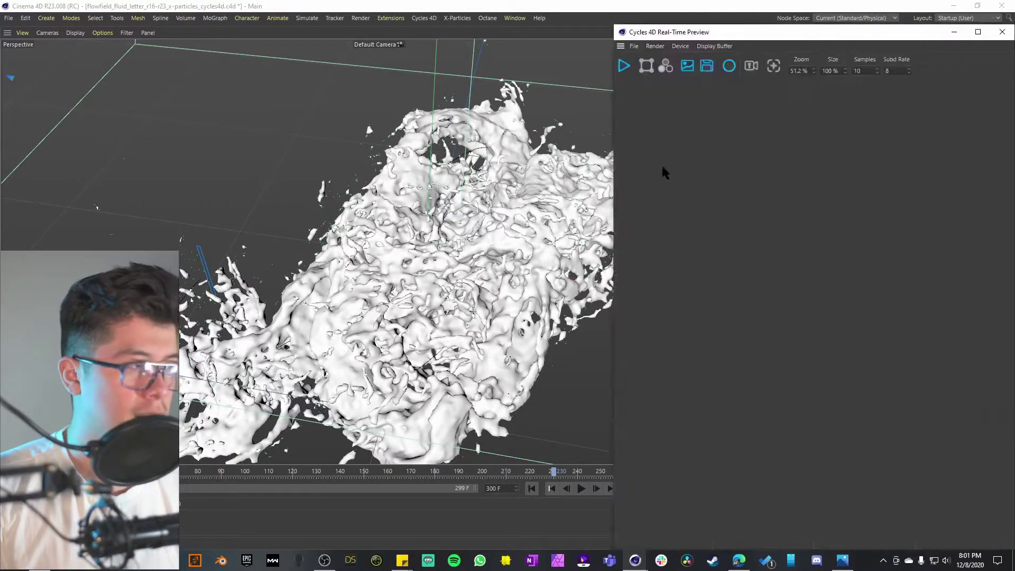
pyautogui.moveTo(707, 34); pyautogui.dragTo(859, 39)
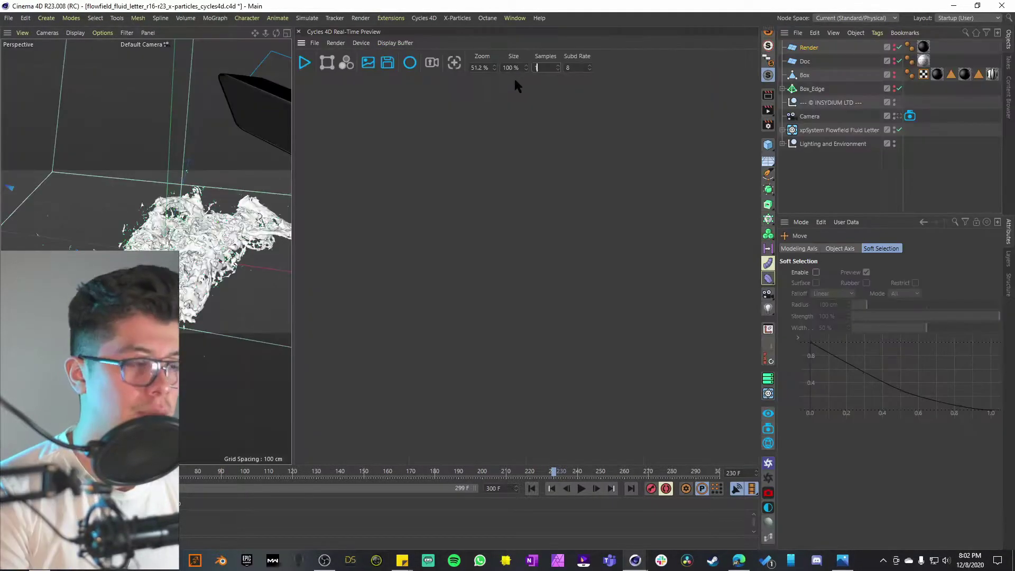
# - Set the real-time preview's samples to 15 and start rendering the fluid
pyautogui.write('15')
pyautogui.press('Return')
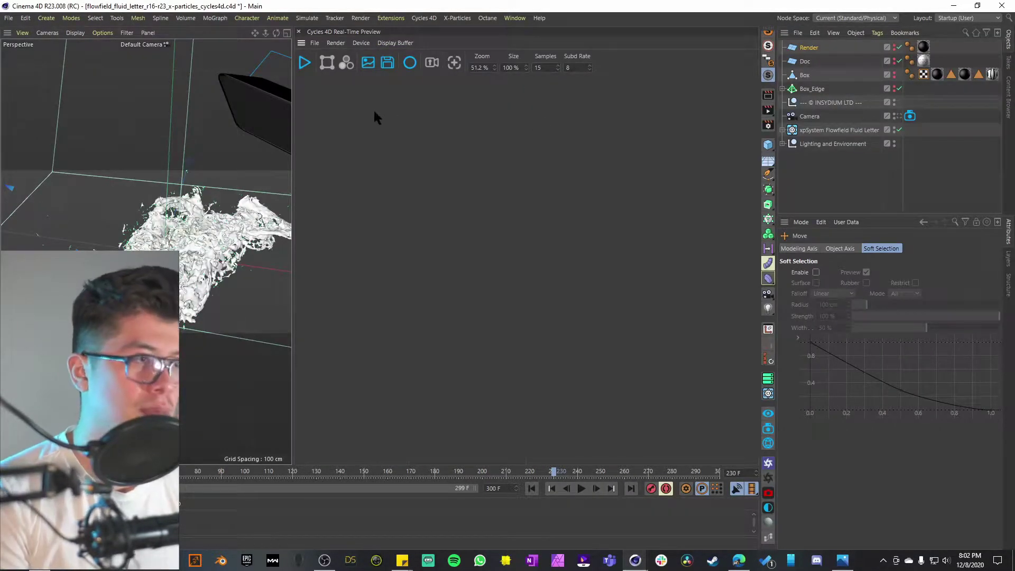
pyautogui.click(304, 62)
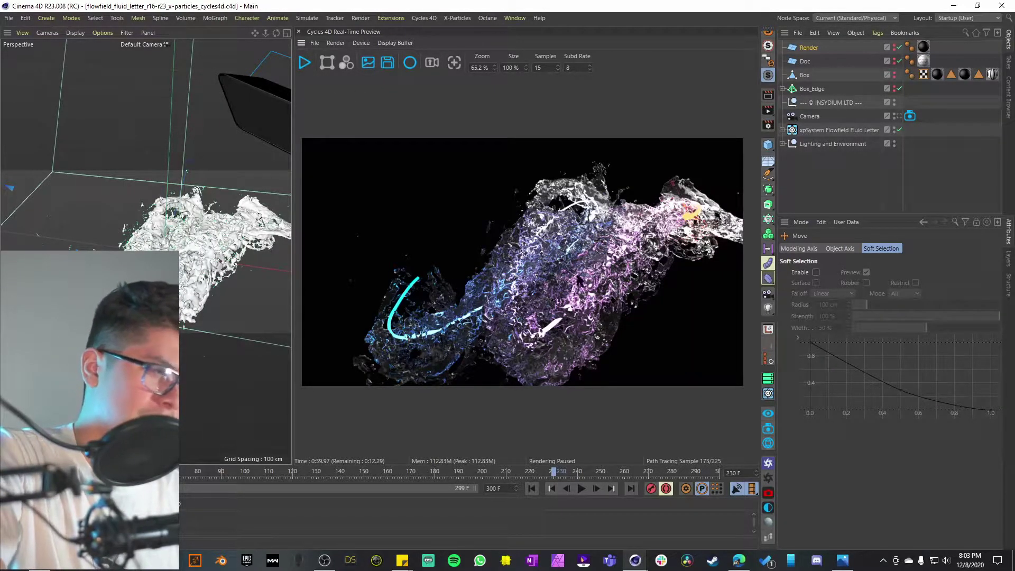
# - Switch to Photos to view the reference image flowfield_fluid_letter.jpg, and return to Cinema 4D
pyautogui.hotkey('alt', 'Tab')
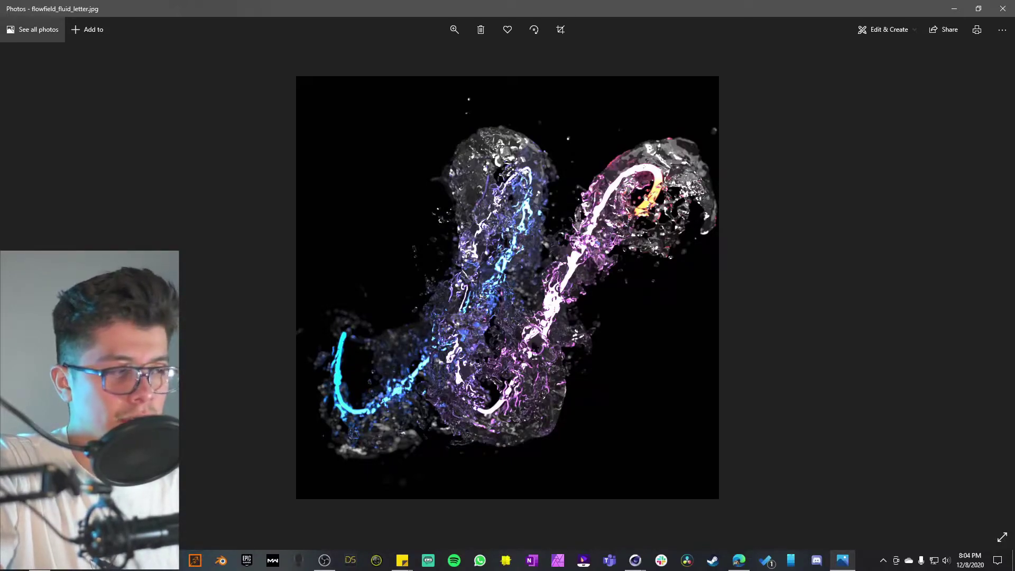
pyautogui.click(953, 9)
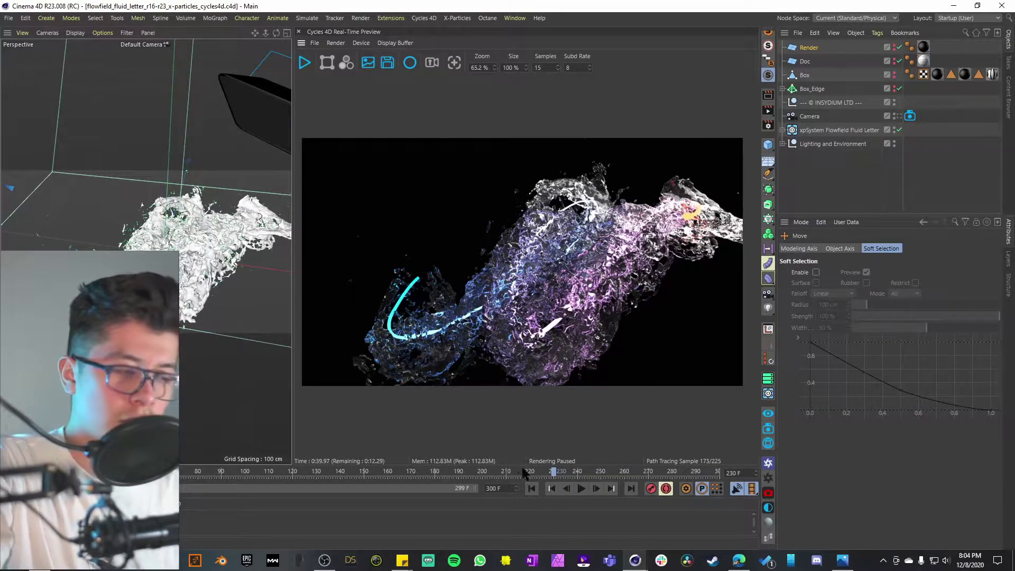
# - Rewind the animation and inspect the preview render of frame 114 close up
pyautogui.click(531, 488)
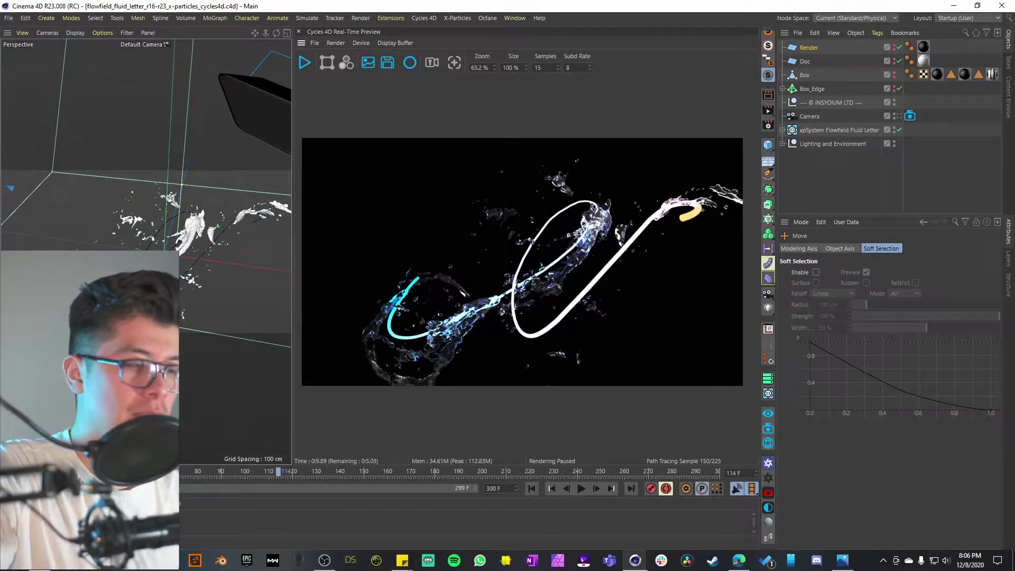
pyautogui.scroll(2, 522, 262)
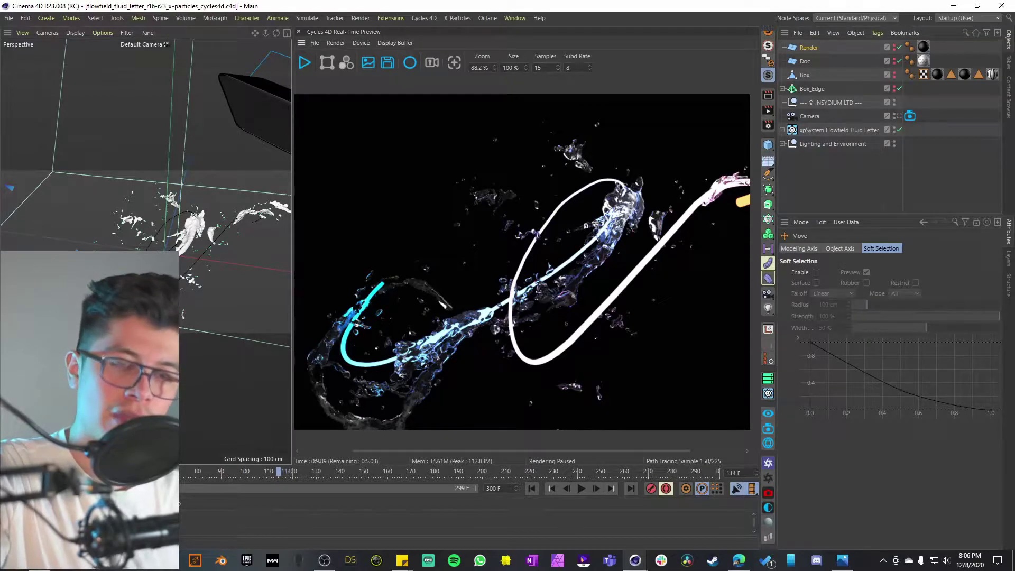
pyautogui.moveTo(564, 273); pyautogui.dragTo(539, 281, button='middle')
pyautogui.moveTo(629, 232); pyautogui.dragTo(583, 237, button='middle')
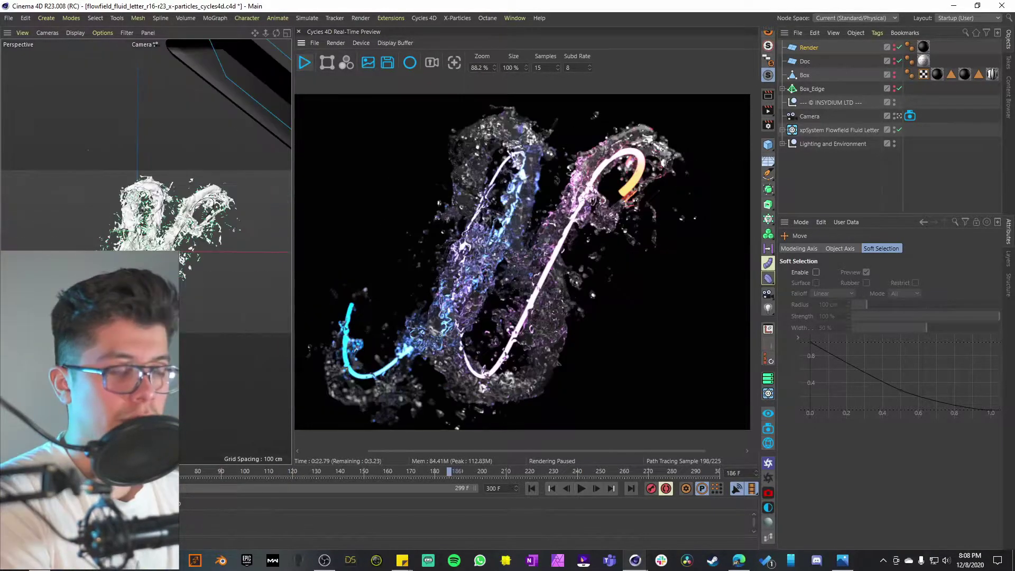
# - Compare the camera-view preview render with the reference letter image in Photos, and put the image away again
pyautogui.click(841, 560)
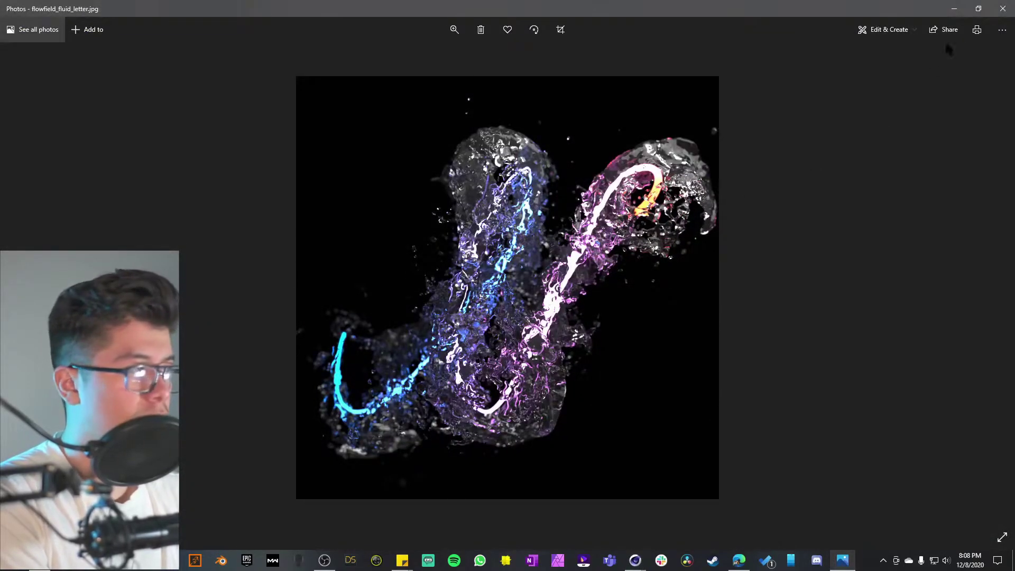
pyautogui.click(954, 9)
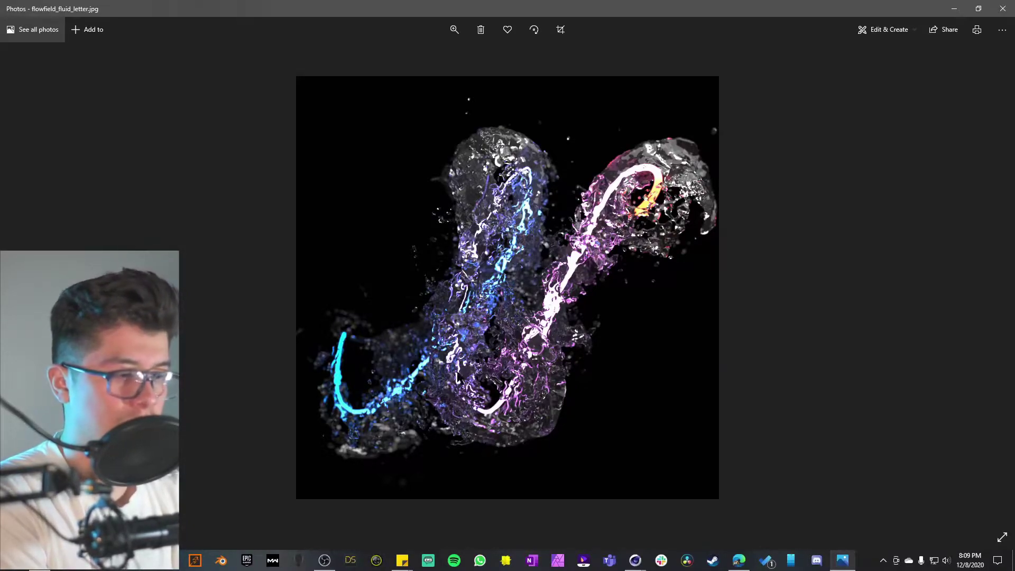
pyautogui.click(954, 8)
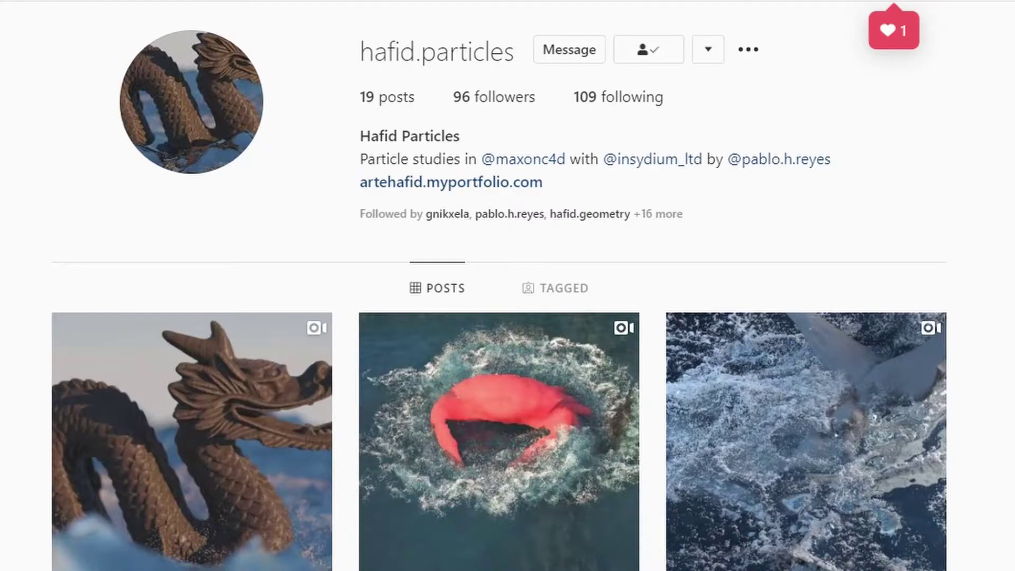
# - Browse the particle study posts on the artist's Instagram profile
pyautogui.scroll(-5, 499, 286)
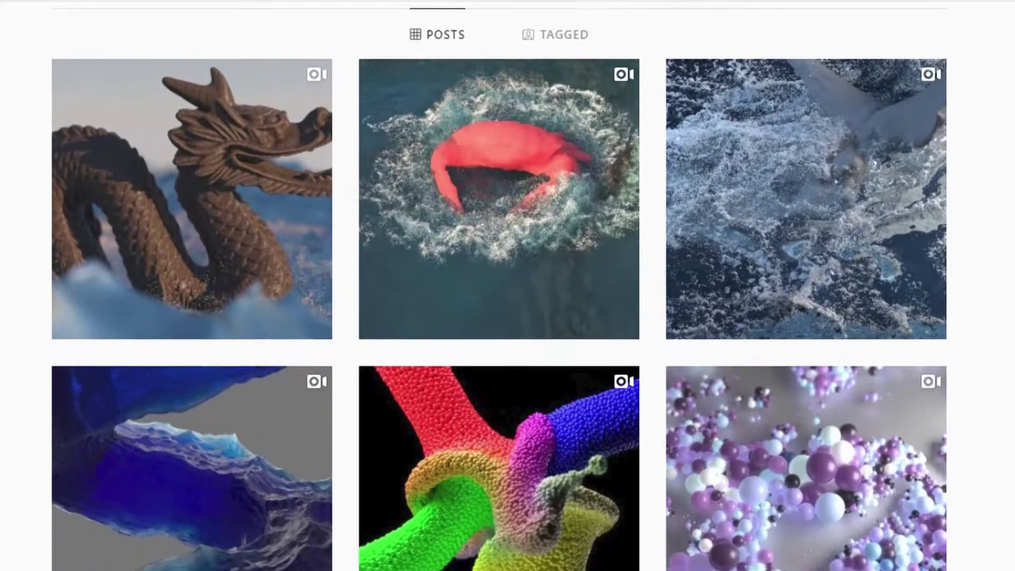
pyautogui.scroll(-8, 499, 285)
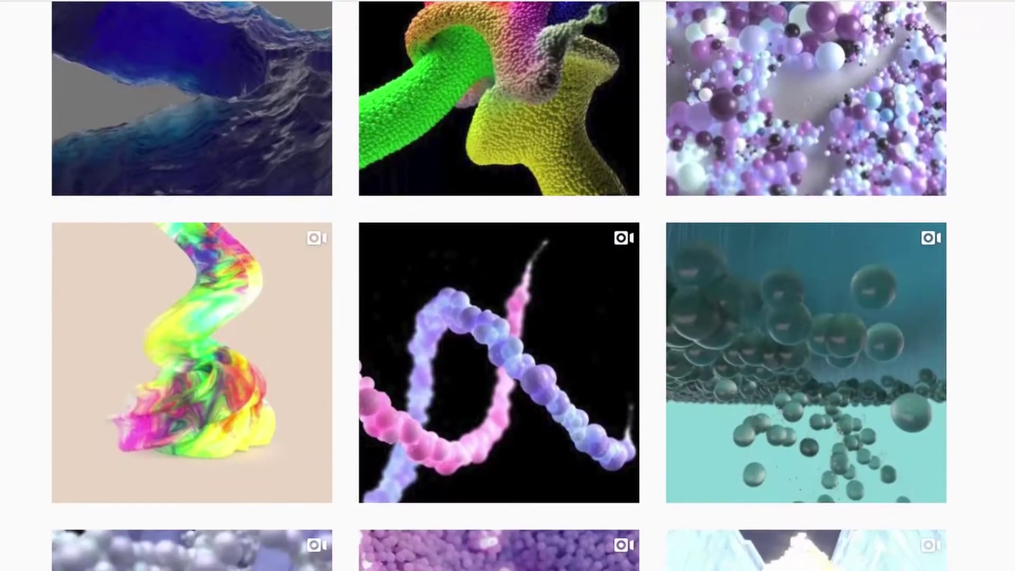
pyautogui.scroll(-6, 499, 286)
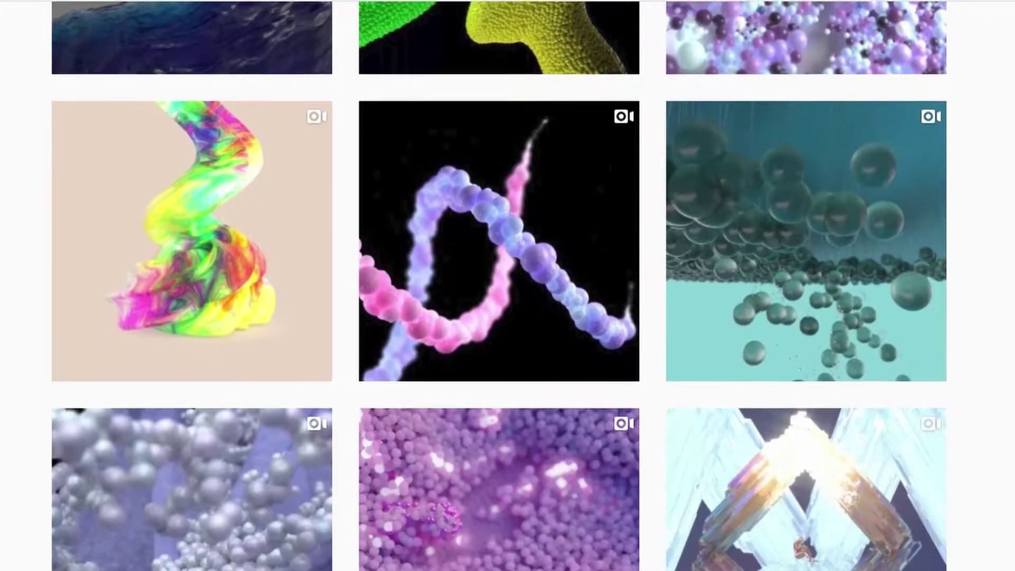
pyautogui.scroll(-9, 498, 285)
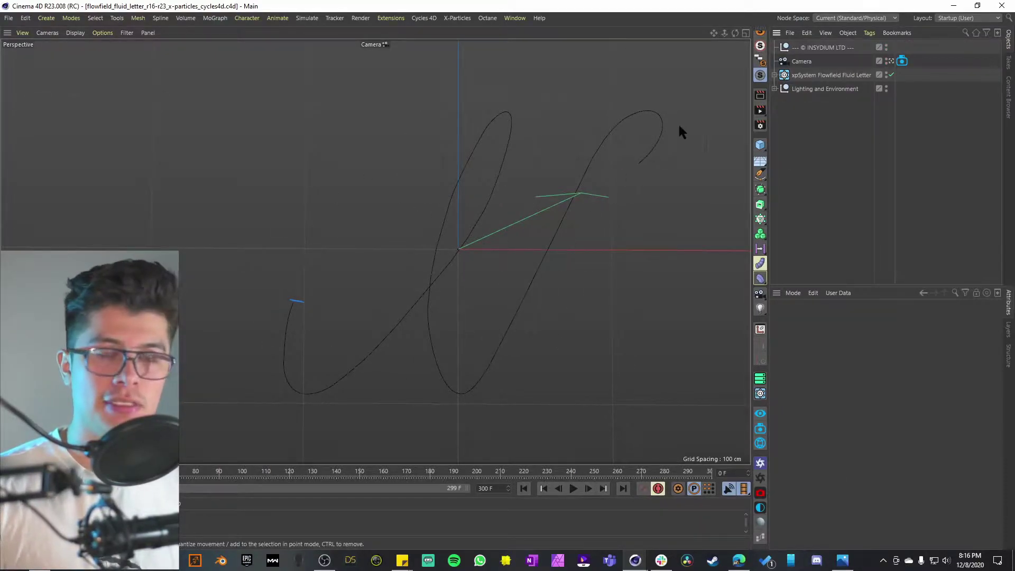
# - Leave the camera view and hide the Camera and the Lighting and Environment group in the viewport
pyautogui.click(890, 62)
pyautogui.keyDown('alt'); pyautogui.moveTo(502, 192); pyautogui.dragTo(476, 248); pyautogui.keyUp('alt')
pyautogui.click(887, 59)
pyautogui.click(886, 88)
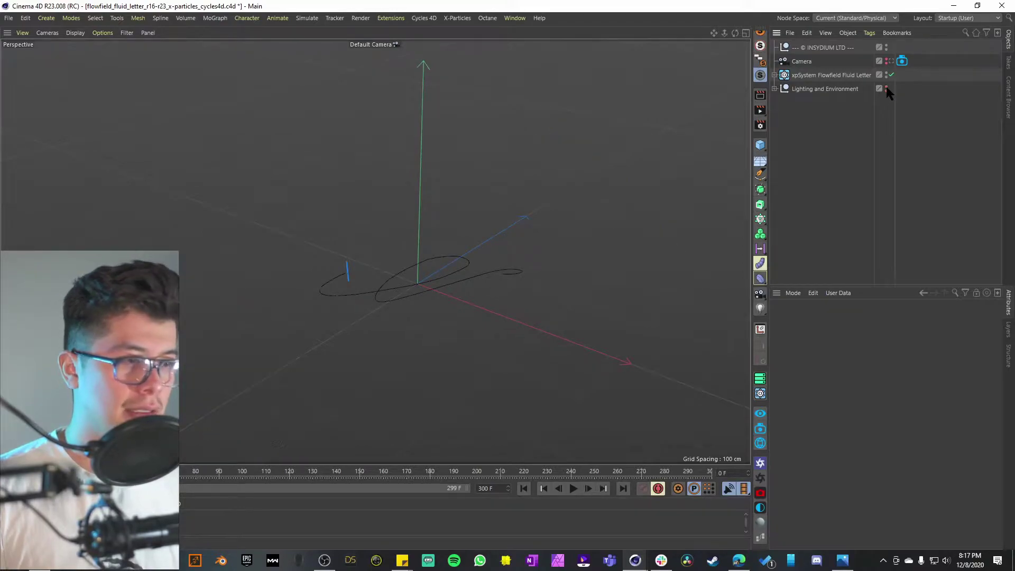
# - Expand the xpSystem Flowfield Fluid Letter and review its dynamics objects: xpSheeter, xpFluidFX, xpFlowField To Spline and xpFlowField Along Spline
pyautogui.click(775, 75)
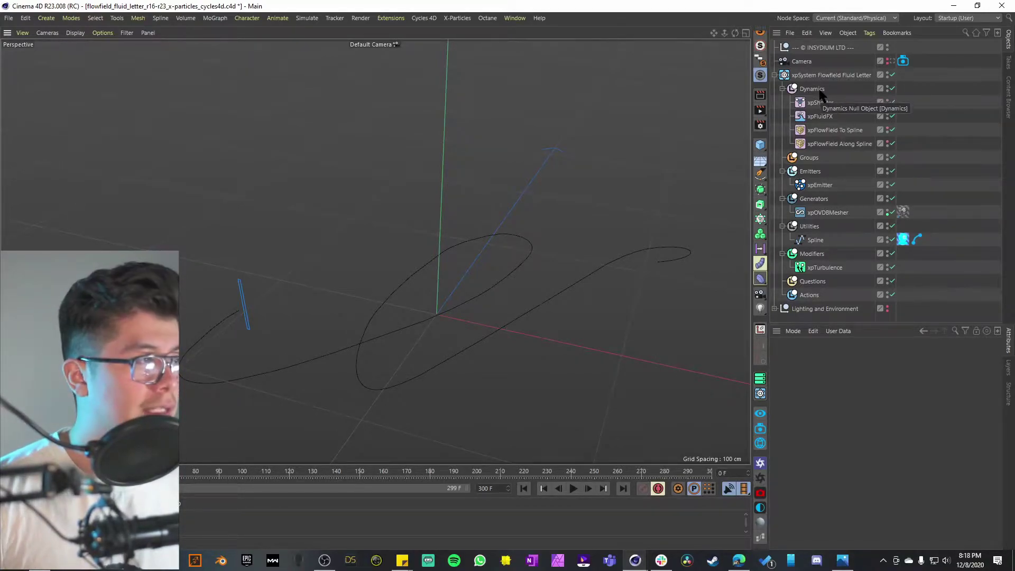
pyautogui.click(816, 90)
pyautogui.click(833, 100)
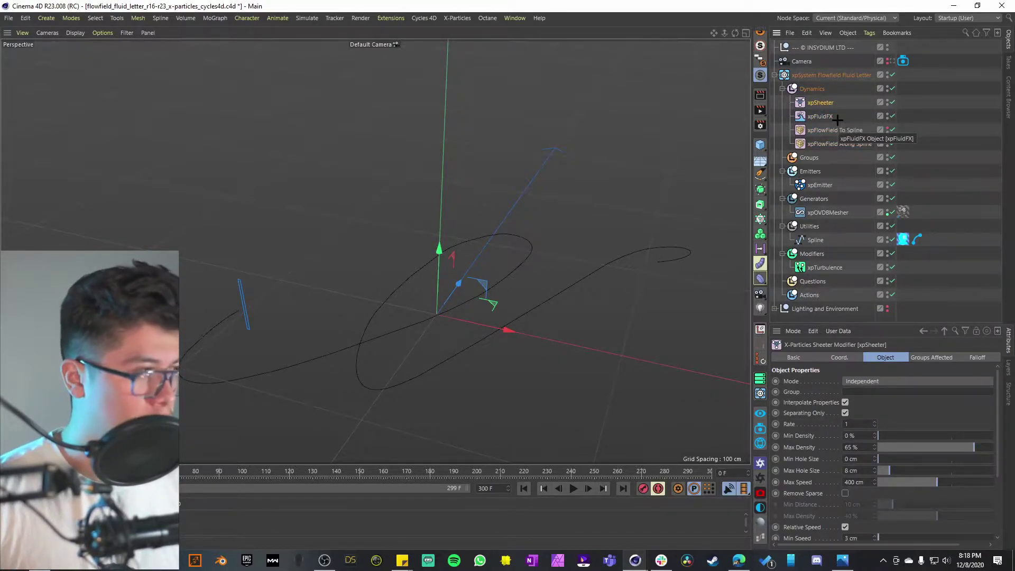
pyautogui.click(839, 119)
pyautogui.click(850, 132)
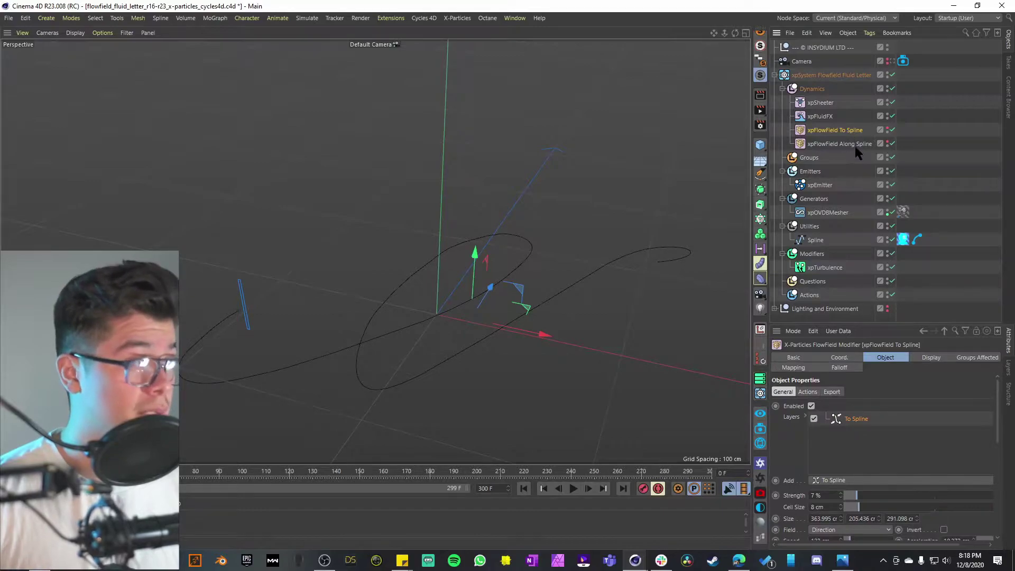
pyautogui.click(855, 143)
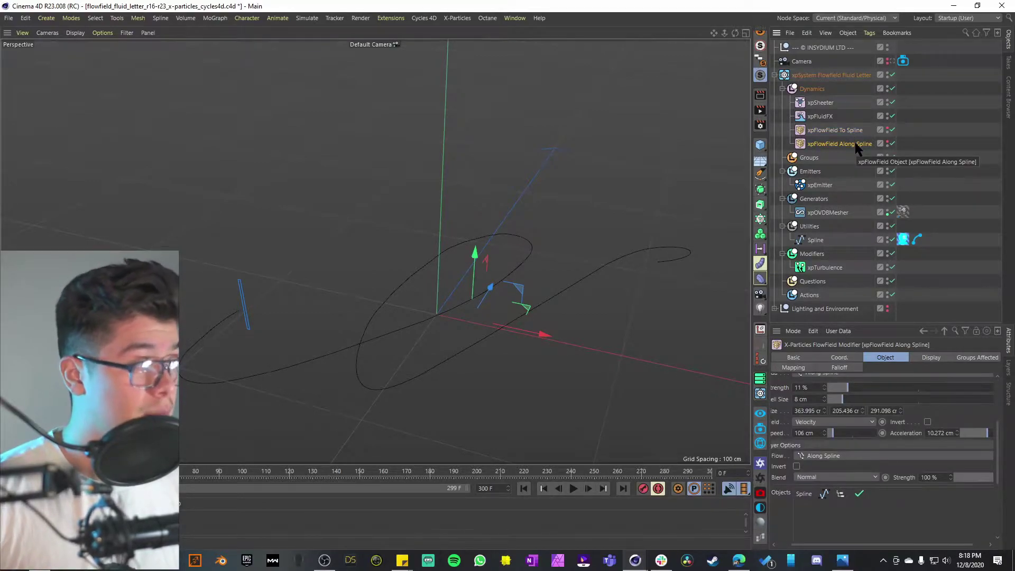
# - Review the settings of the xpEmitter, xpOVDBMesher, Spline and xpTurbulence objects
pyautogui.click(830, 182)
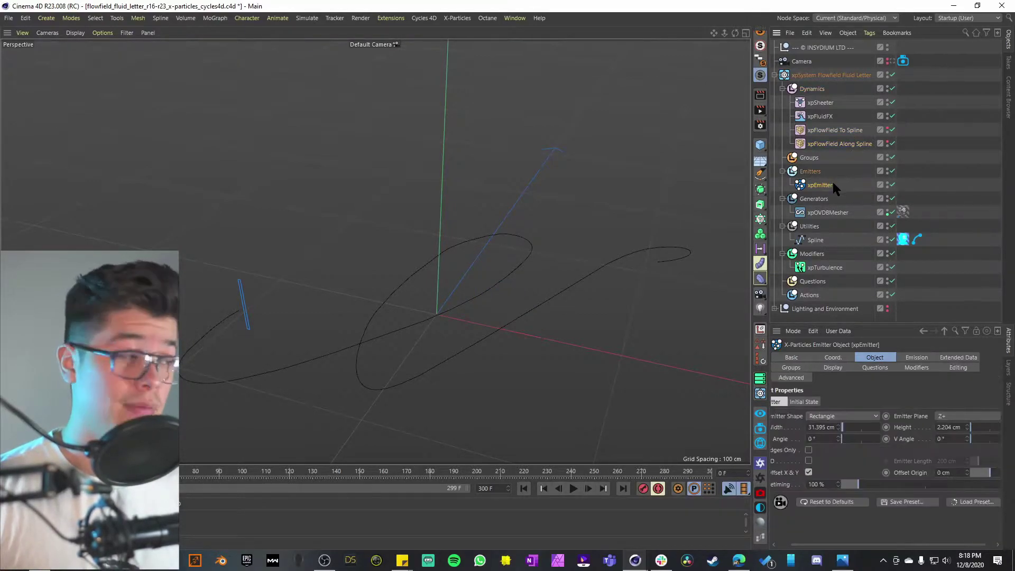
pyautogui.click(838, 211)
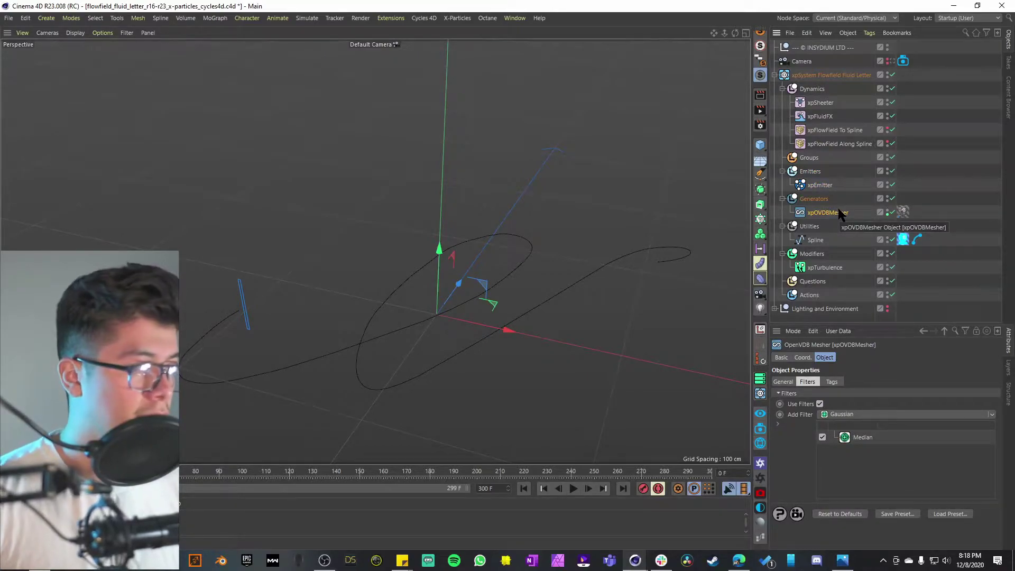
pyautogui.click(816, 240)
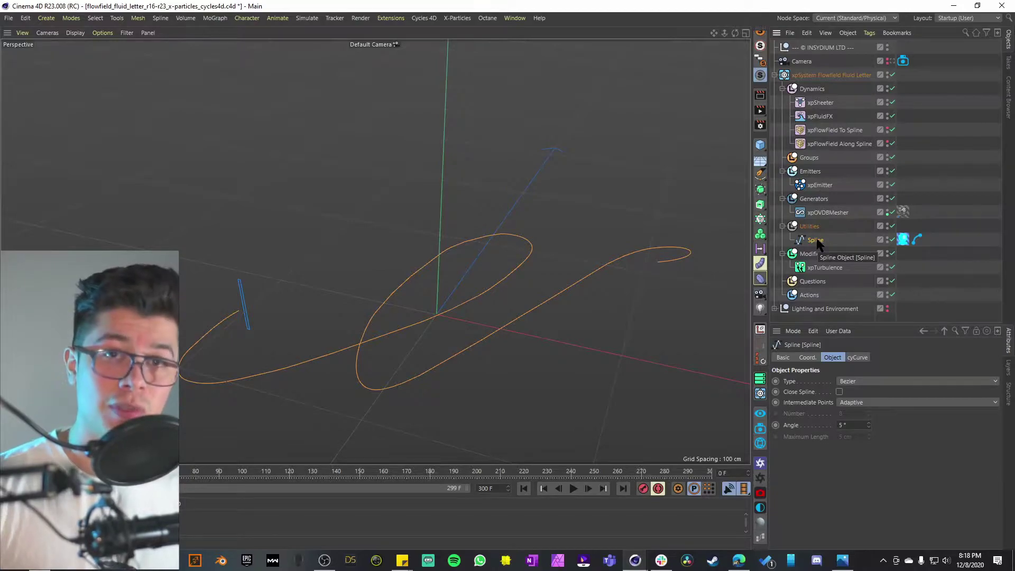
pyautogui.click(824, 268)
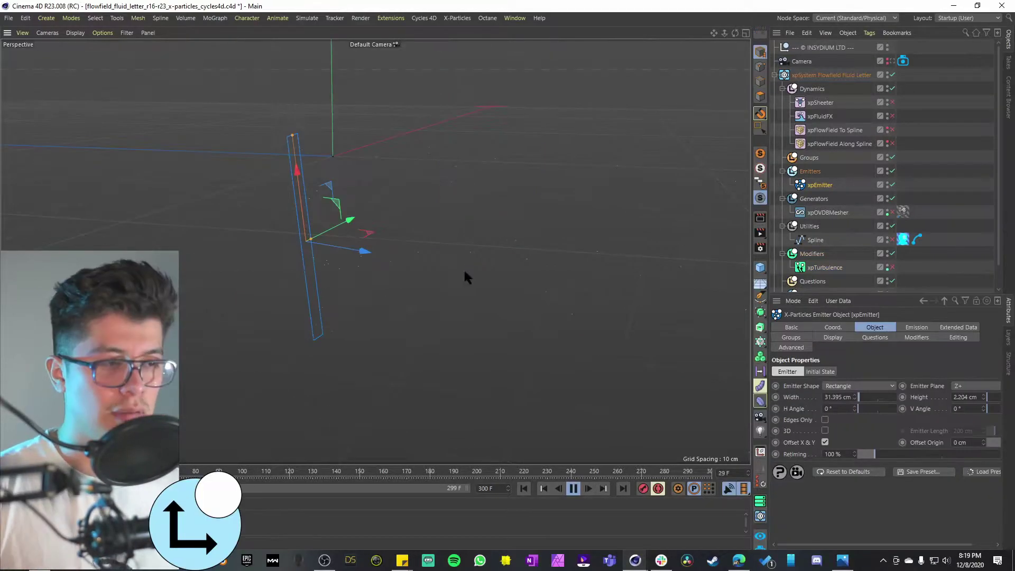
# - Set the xpEmitter's birthrate to 300 and its lifespan to 200 F, and open its display settings
pyautogui.keyDown('alt'); pyautogui.moveTo(366, 318); pyautogui.dragTo(450, 301); pyautogui.keyUp('alt')
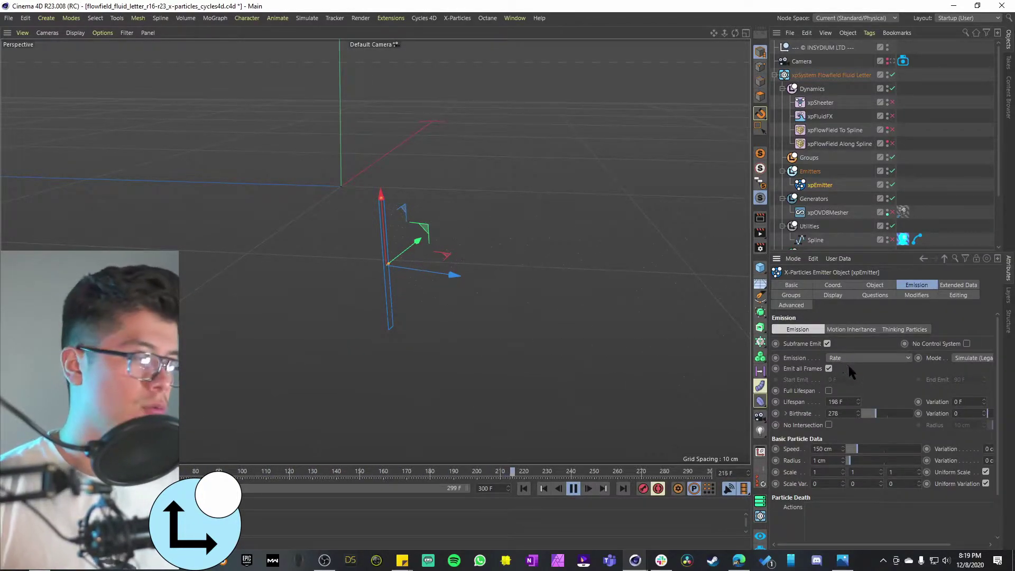
pyautogui.moveTo(843, 414); pyautogui.dragTo(803, 405)
pyautogui.write('300')
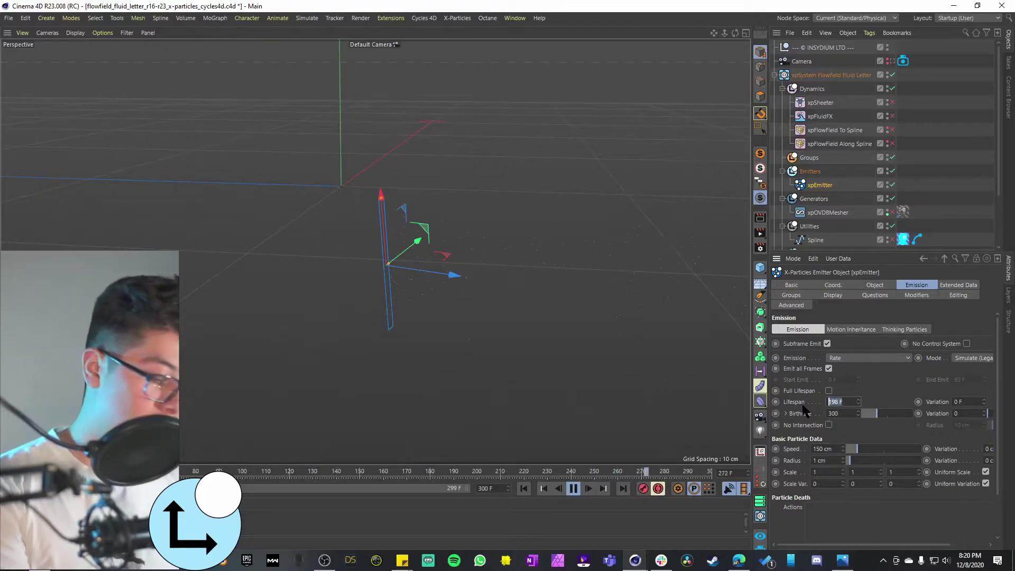
pyautogui.write('2')
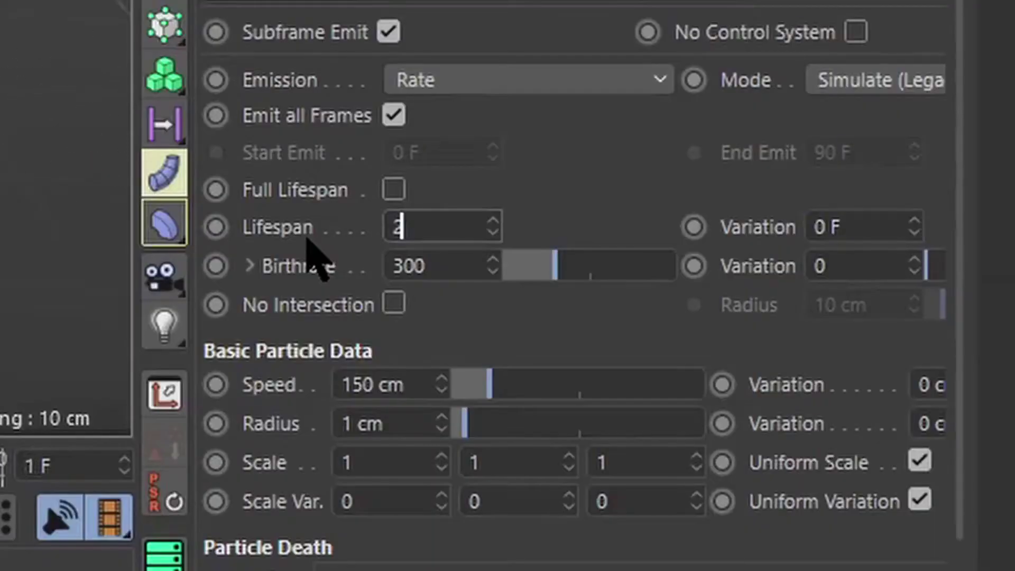
pyautogui.write('00')
pyautogui.press('Return')
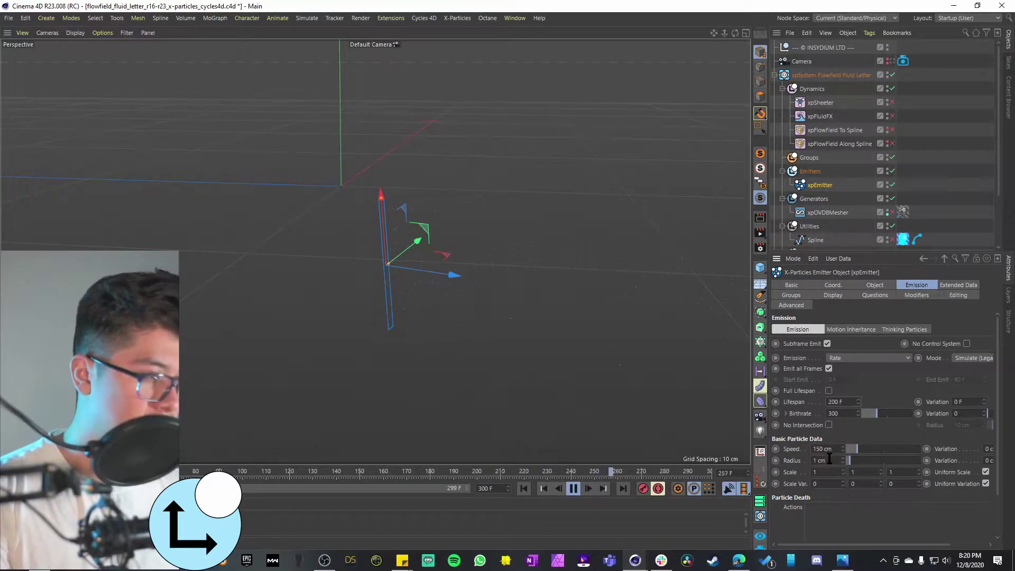
pyautogui.click(832, 295)
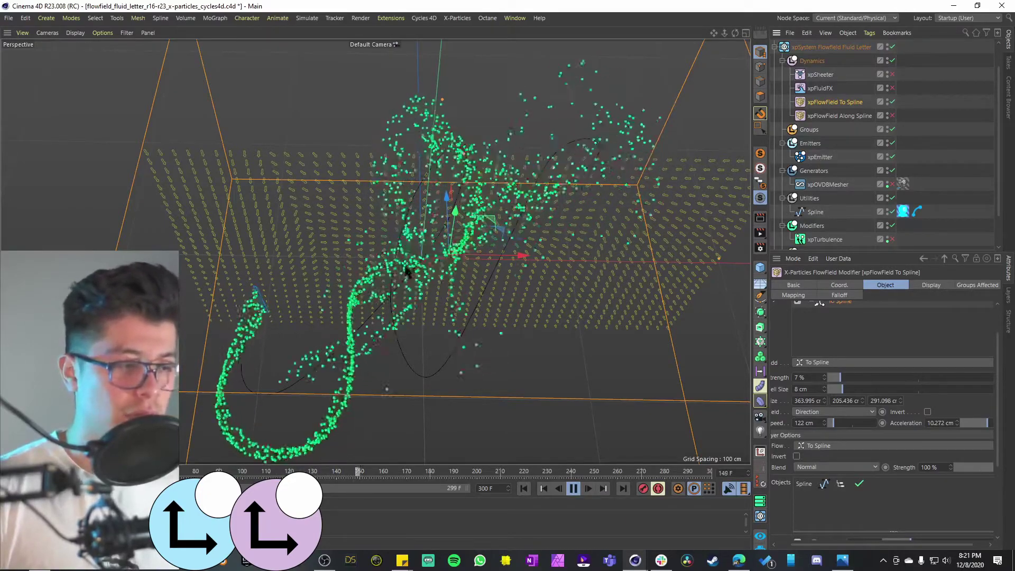
# - Replay the xpFlowField To Spline simulation from the first frame and enable xpFlowField Along Spline
pyautogui.press('F8')
pyautogui.scroll(2, 872, 353)
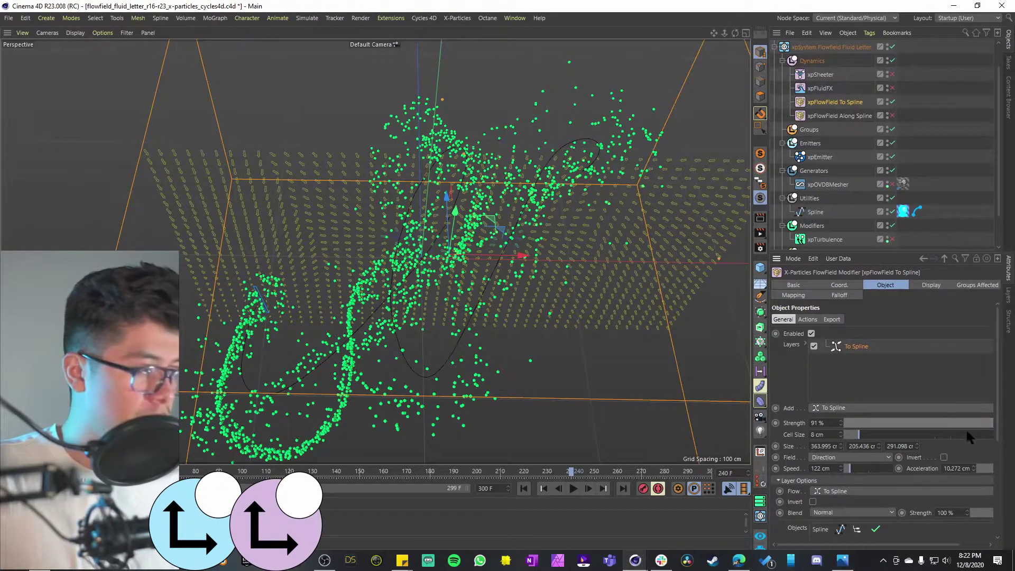
pyautogui.click(524, 489)
pyautogui.press('F8')
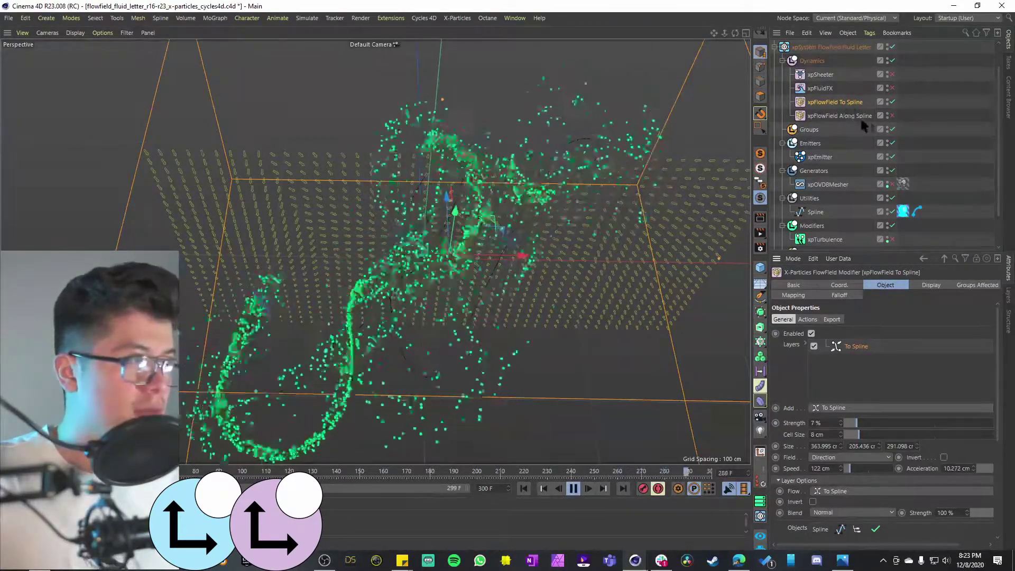
pyautogui.click(892, 116)
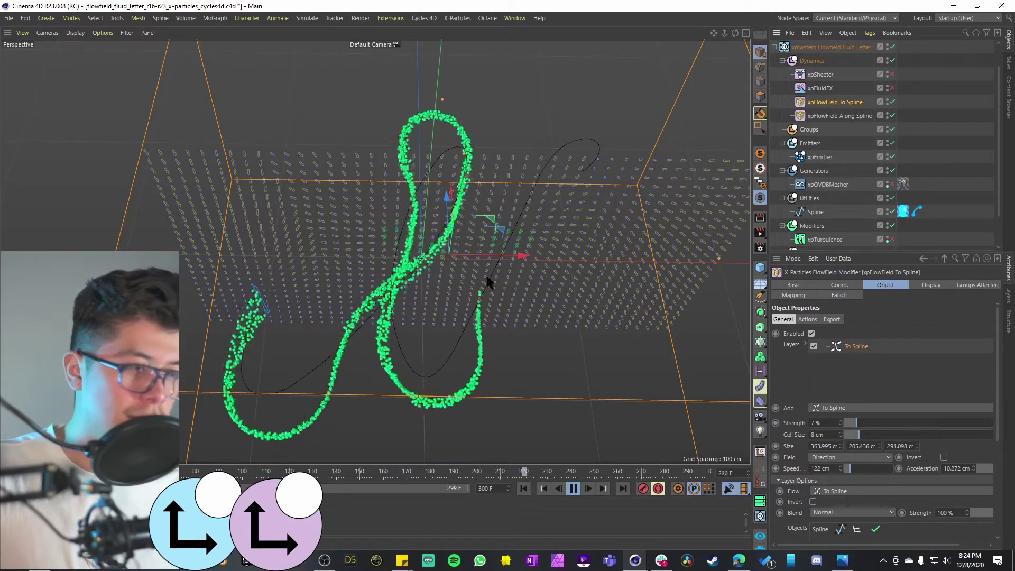
pyautogui.click(572, 488)
# - Enable xpFluidFX and play the simulation from the first frame to check how it affects the particle stream
pyautogui.click(892, 88)
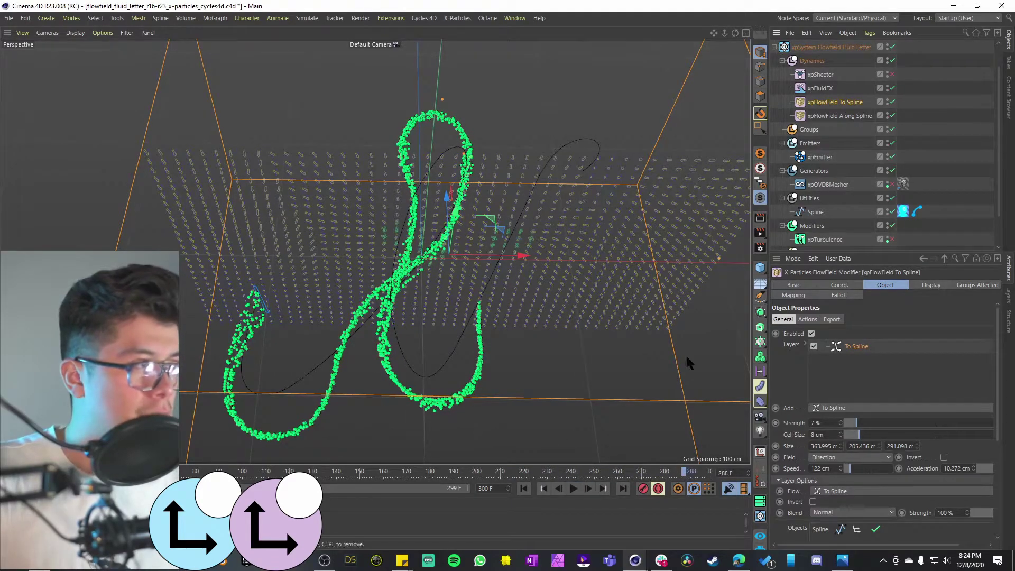
pyautogui.click(524, 488)
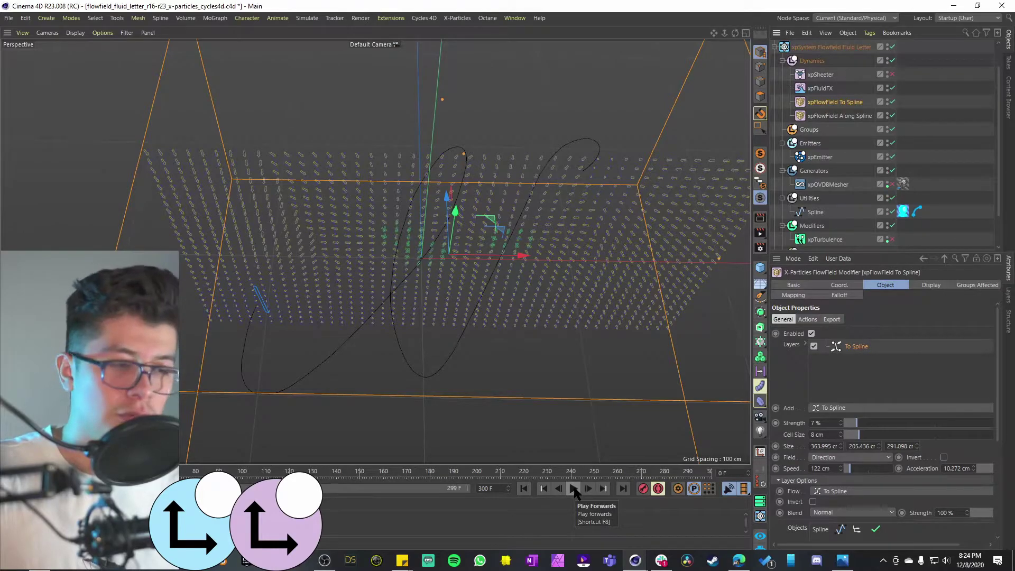
pyautogui.click(573, 488)
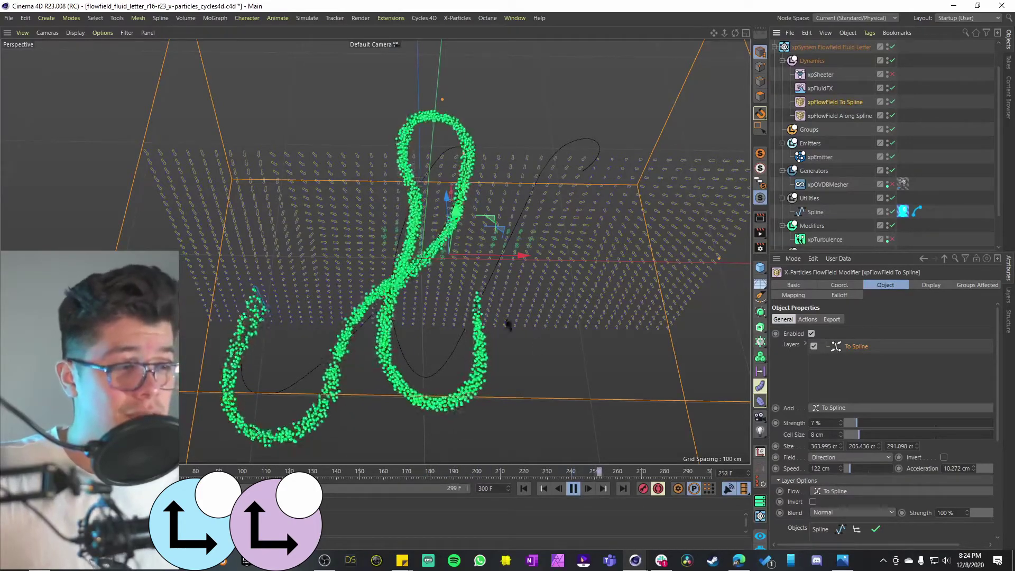
pyautogui.click(573, 488)
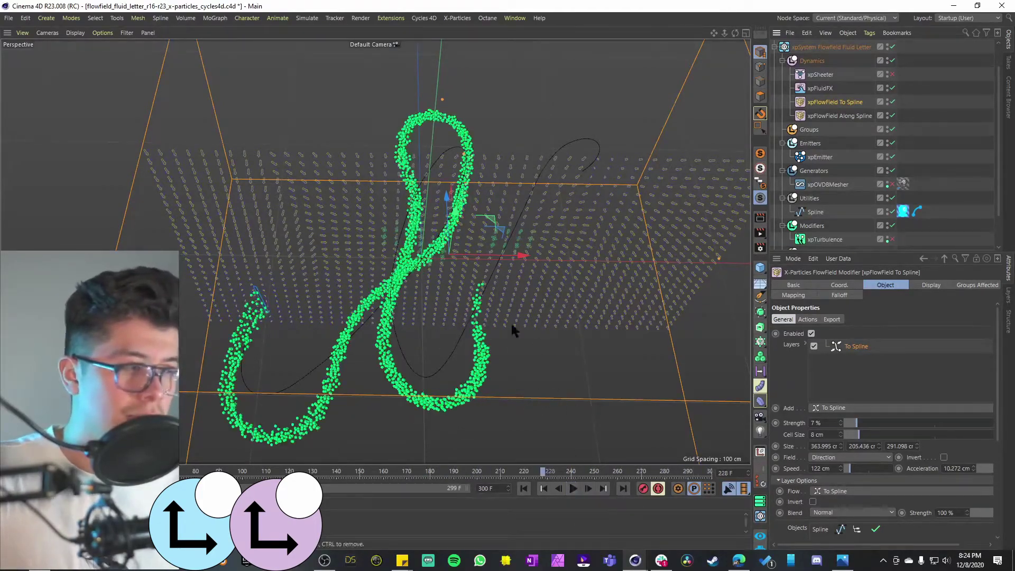
# - Enable the xpSheeter modifier and replay the simulation from the first frame
pyautogui.click(820, 74)
pyautogui.click(891, 74)
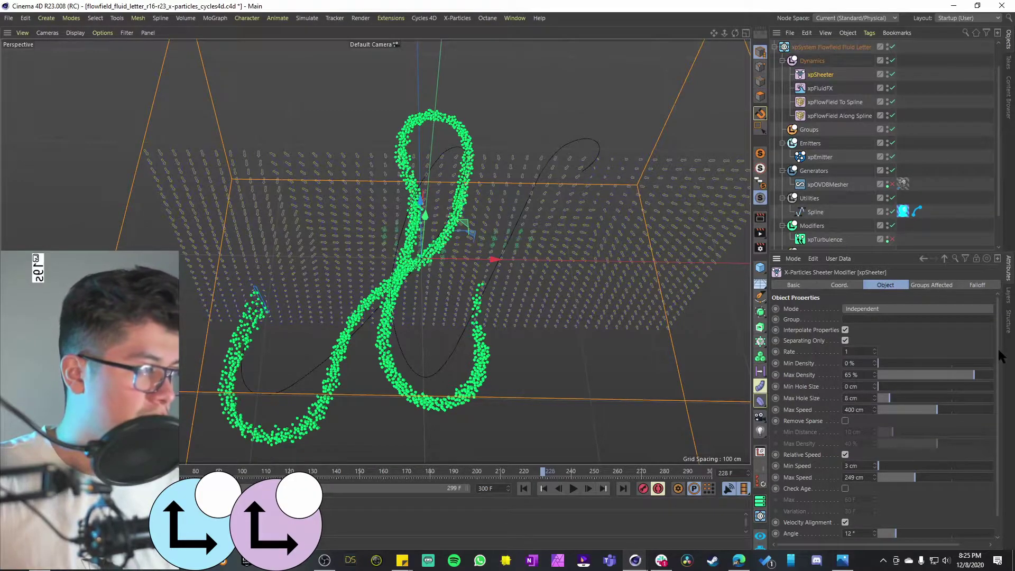
pyautogui.scroll(-2, 1000, 357)
pyautogui.click(523, 488)
pyautogui.press('F8')
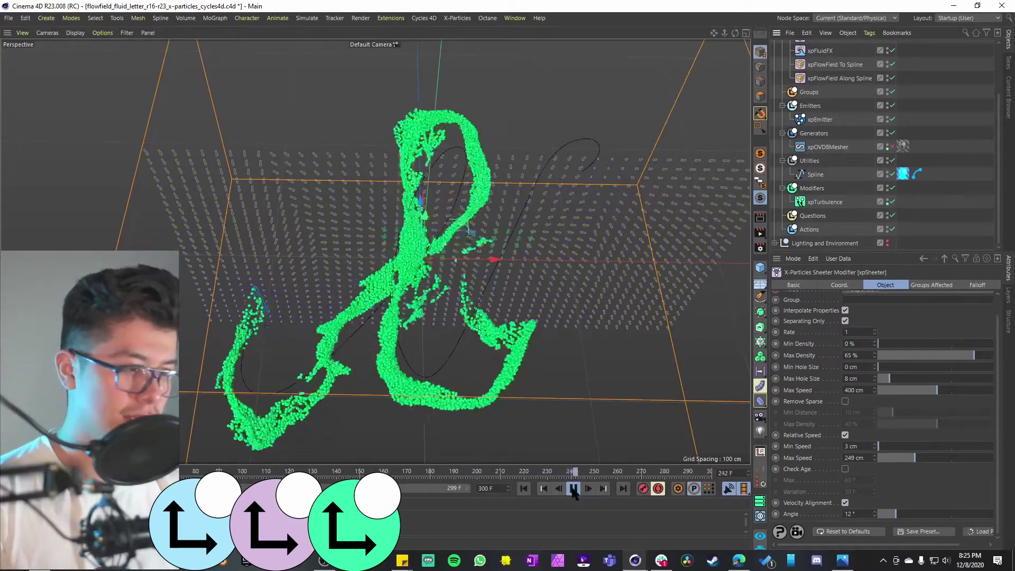
pyautogui.click(573, 489)
# - Replay the simulation with xpTurbulence active, pausing along the way to examine the particle flow against the spline
pyautogui.click(524, 488)
pyautogui.click(573, 489)
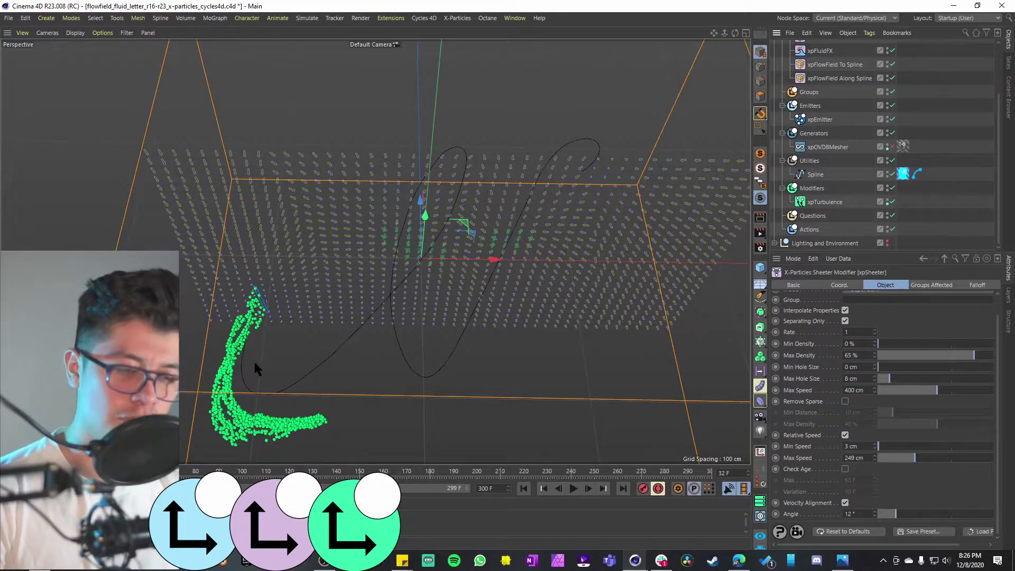
pyautogui.click(573, 488)
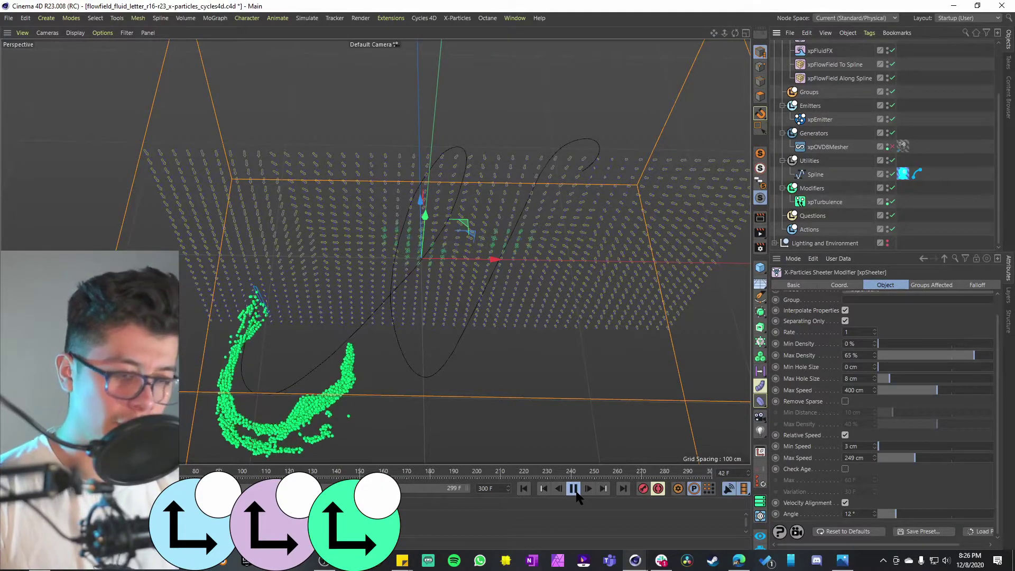
pyautogui.click(573, 488)
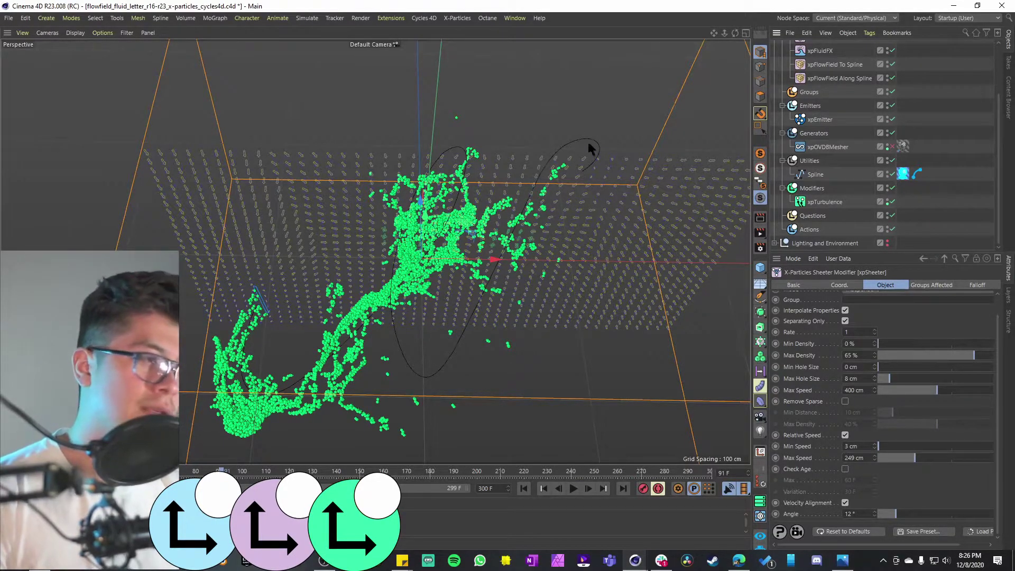
pyautogui.click(574, 488)
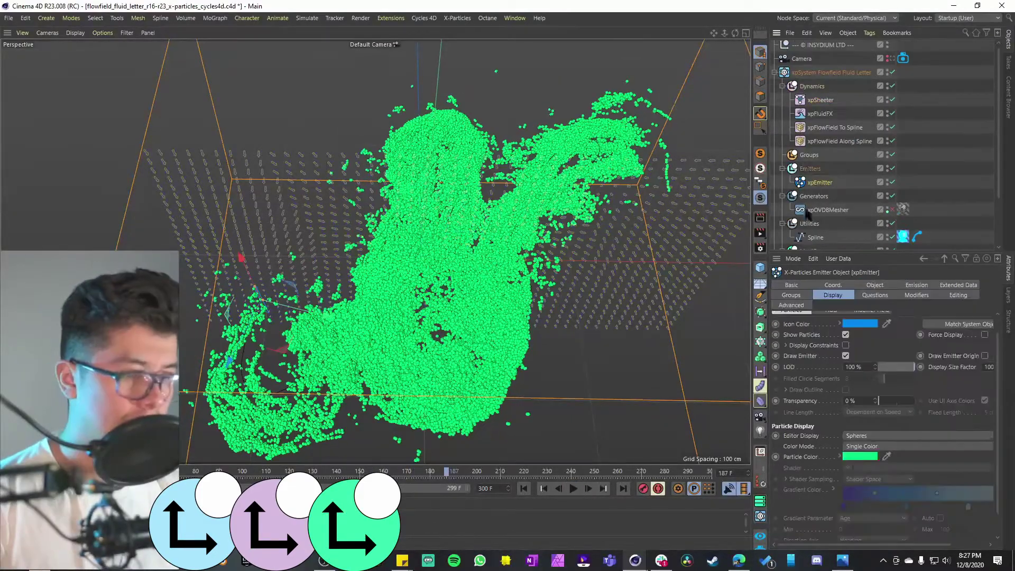
# - Set the xpEmitter's editor display to Dots and enable the xpOVDBMesher to mesh the particles
pyautogui.click(865, 435)
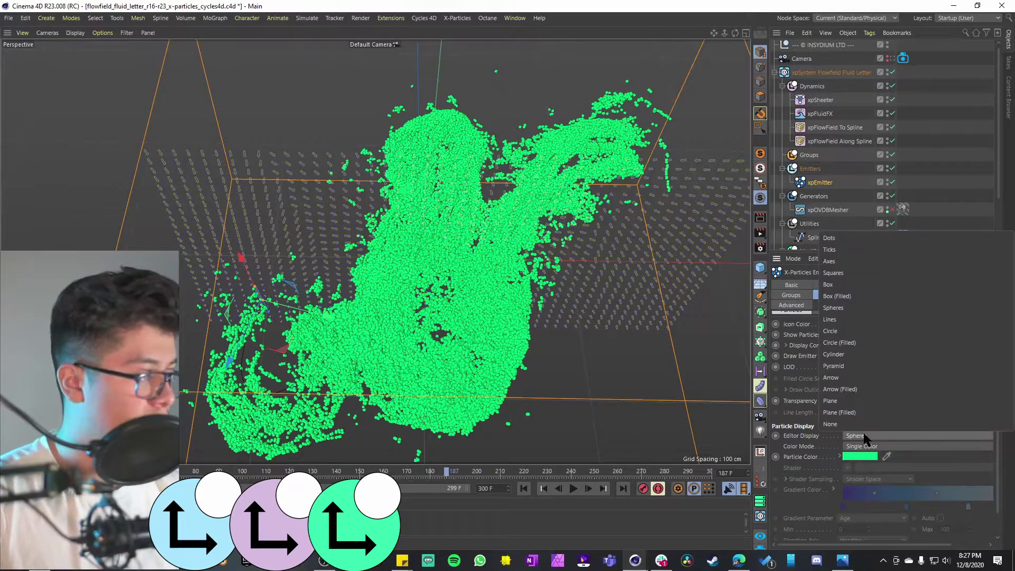
pyautogui.click(856, 240)
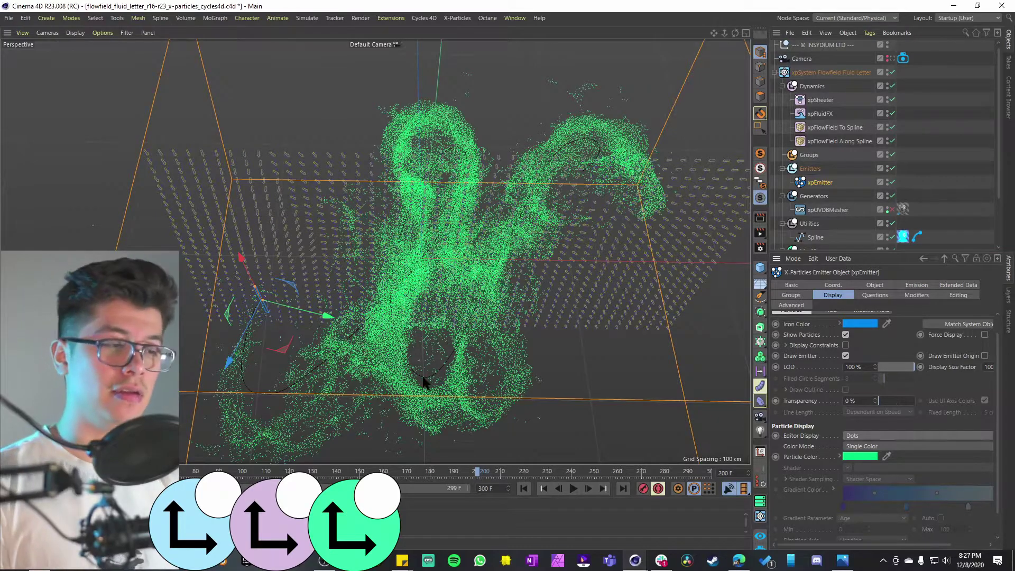
pyautogui.click(892, 209)
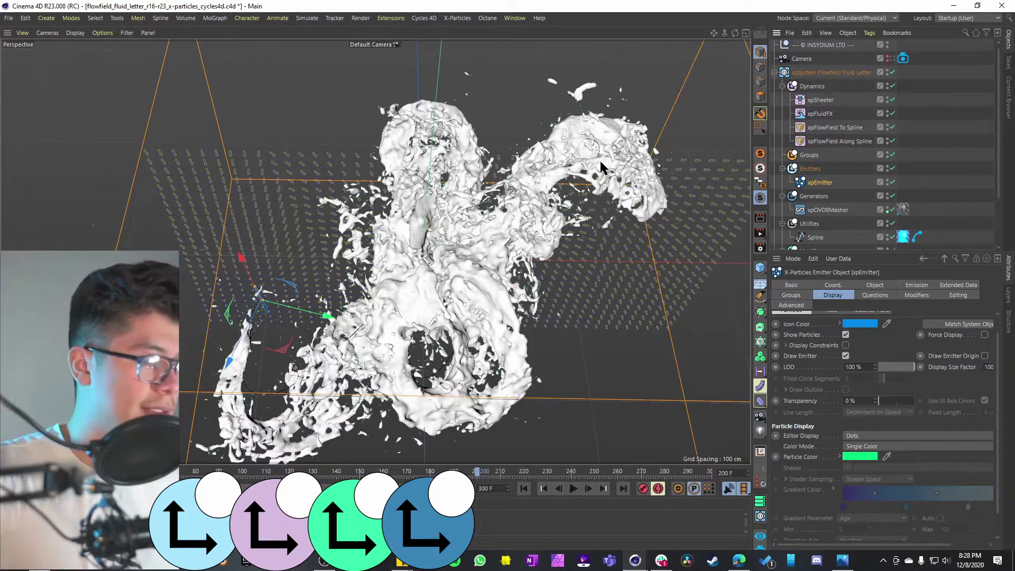
# - Compare the xpOVDBMesher's voxel size and point radius with the particle radius in the xpEmitter's emission settings
pyautogui.click(825, 210)
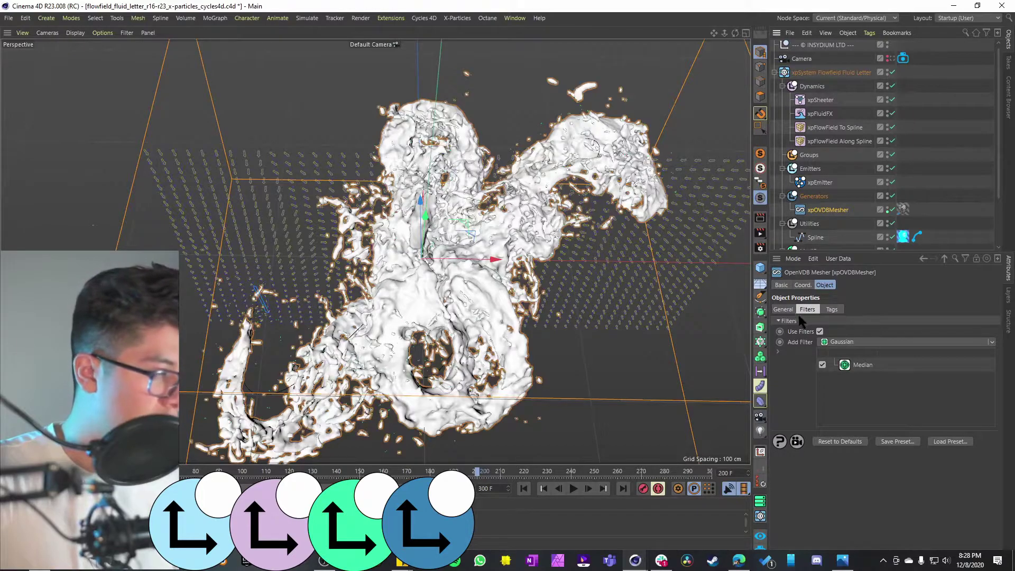
pyautogui.click(782, 310)
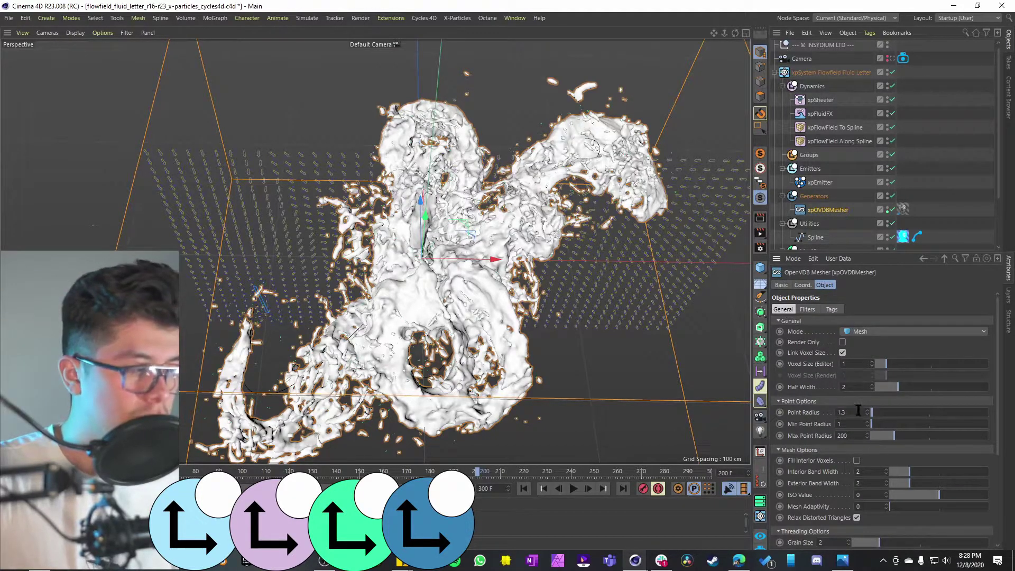
pyautogui.click(826, 184)
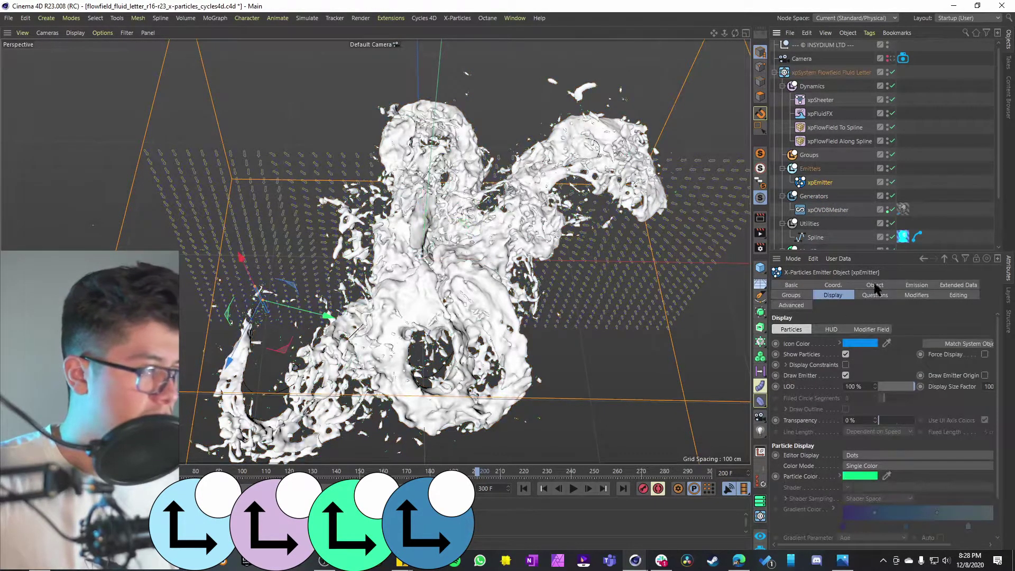
pyautogui.click(873, 285)
pyautogui.click(916, 285)
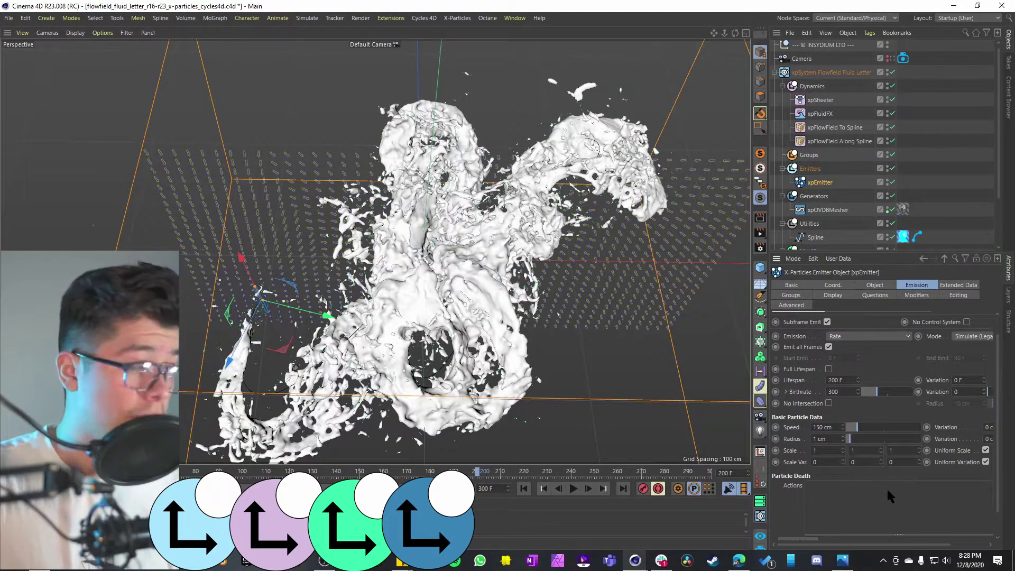
pyautogui.moveTo(822, 503); pyautogui.dragTo(877, 499, button='middle')
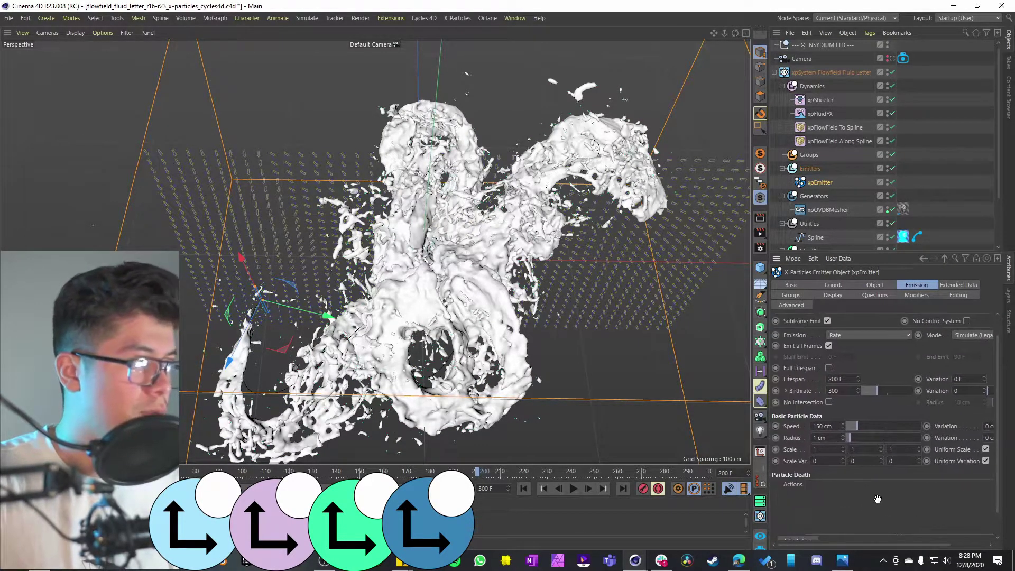
pyautogui.click(827, 209)
pyautogui.scroll(-1, 802, 423)
pyautogui.scroll(1, 802, 422)
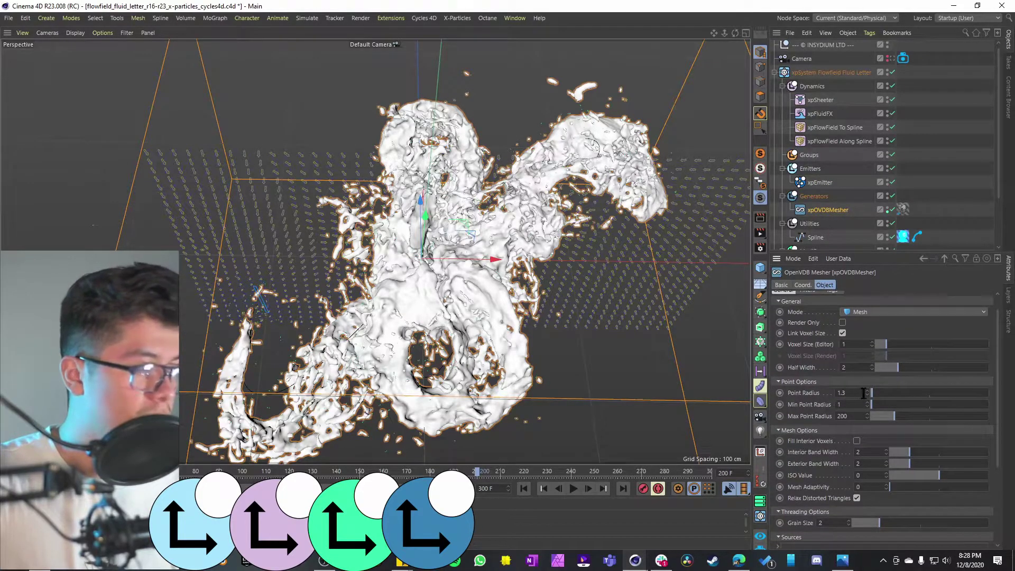
pyautogui.moveTo(852, 393); pyautogui.dragTo(815, 395)
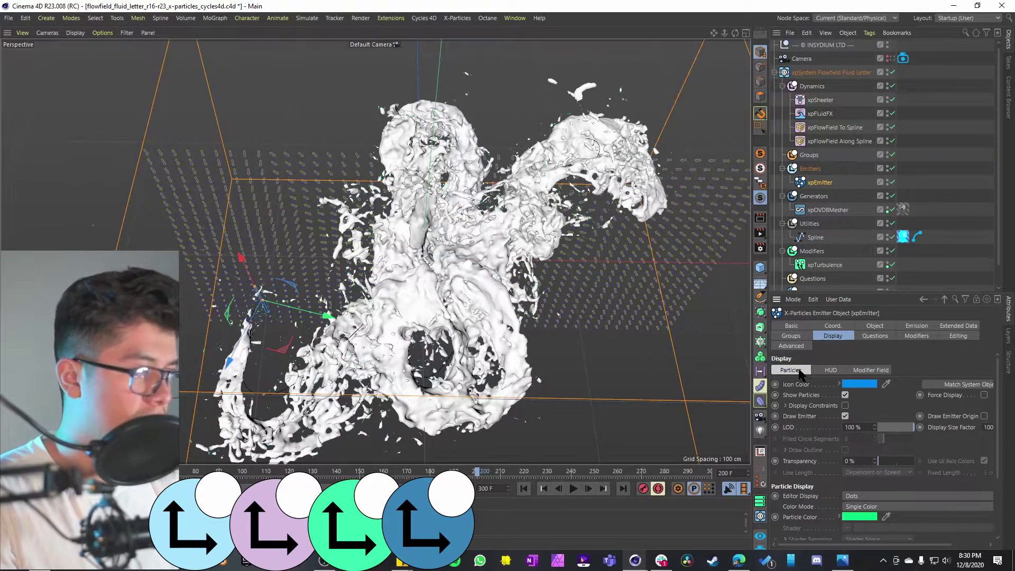
# - Show the xpEmitter's HUD with the live particle count and inspect the fluid mesh from several angles
pyautogui.click(828, 371)
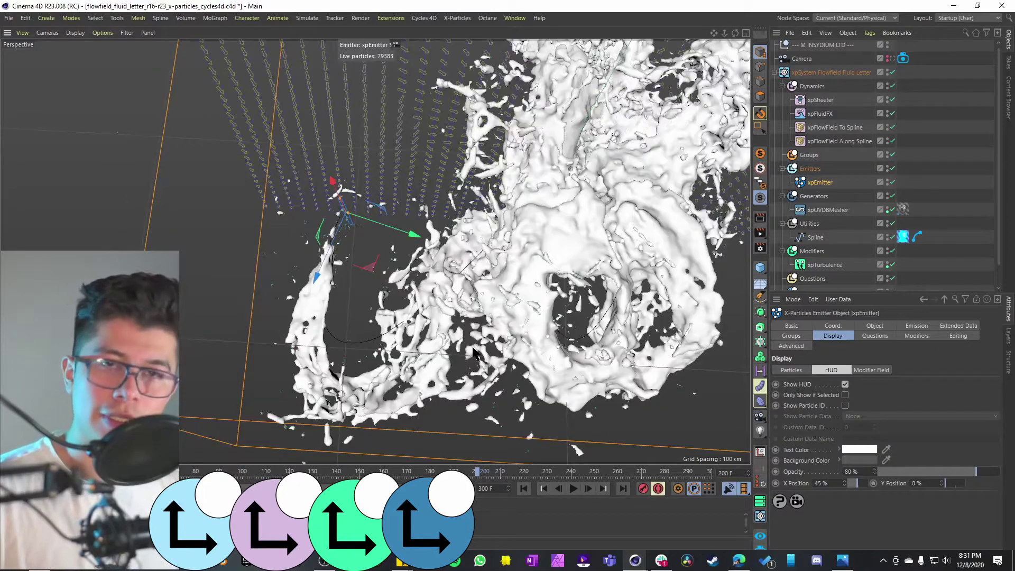
pyautogui.keyDown('alt'); pyautogui.moveTo(573, 249); pyautogui.dragTo(582, 343); pyautogui.keyUp('alt')
pyautogui.keyDown('alt'); pyautogui.moveTo(582, 343); pyautogui.dragTo(517, 357, button='right'); pyautogui.keyUp('alt')
pyautogui.keyDown('alt'); pyautogui.moveTo(516, 357); pyautogui.dragTo(515, 285); pyautogui.keyUp('alt')
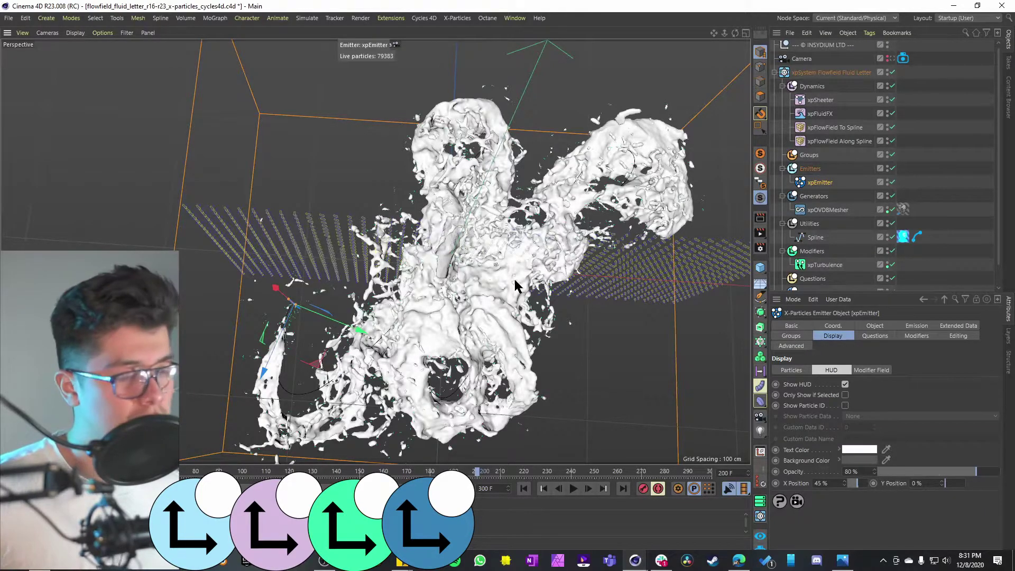
pyautogui.keyDown('alt'); pyautogui.moveTo(516, 285); pyautogui.dragTo(428, 290); pyautogui.keyUp('alt')
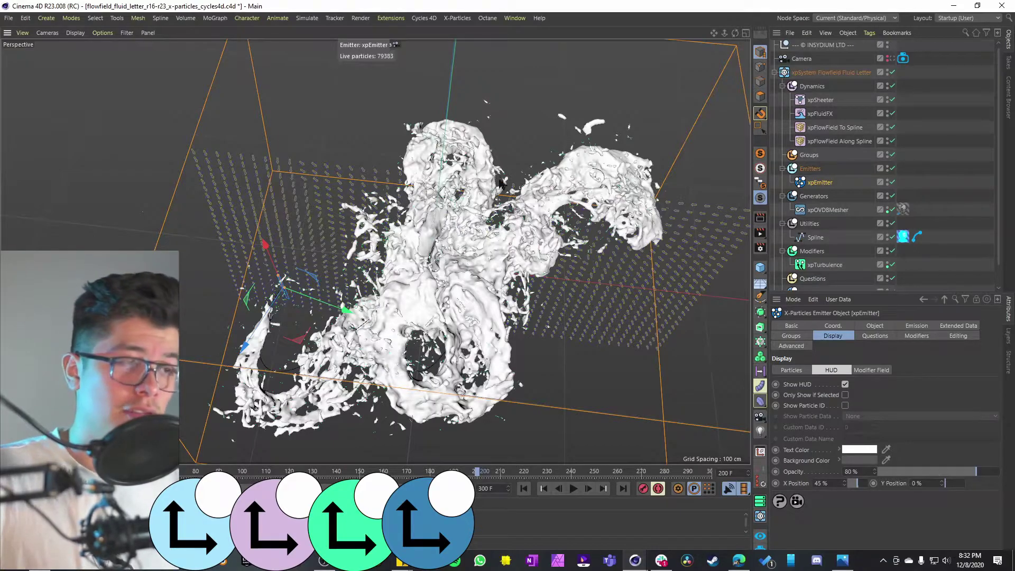
# - Disable xpTurbulence, rerun the simulation from the first frame and inspect the mesh close to the emitter
pyautogui.click(891, 264)
pyautogui.click(523, 488)
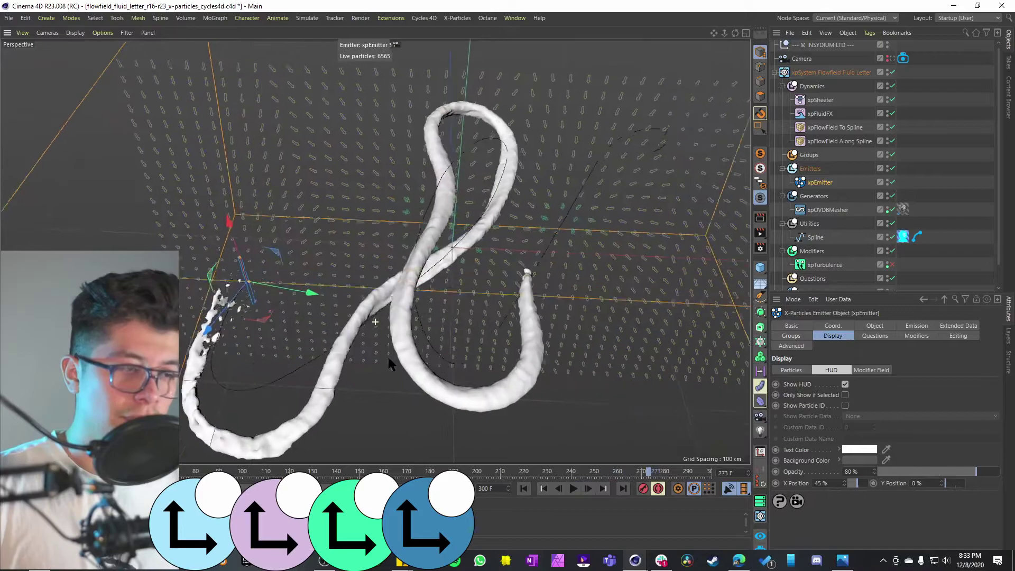
pyautogui.keyDown('alt'); pyautogui.moveTo(387, 358); pyautogui.dragTo(677, 154); pyautogui.keyUp('alt')
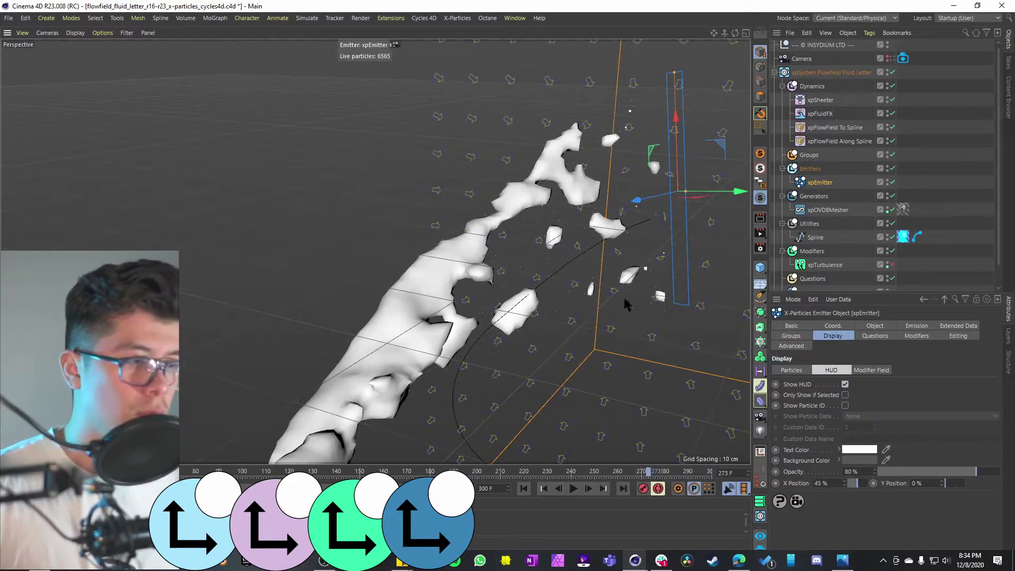
pyautogui.keyDown('alt'); pyautogui.moveTo(523, 302); pyautogui.dragTo(460, 339); pyautogui.keyUp('alt')
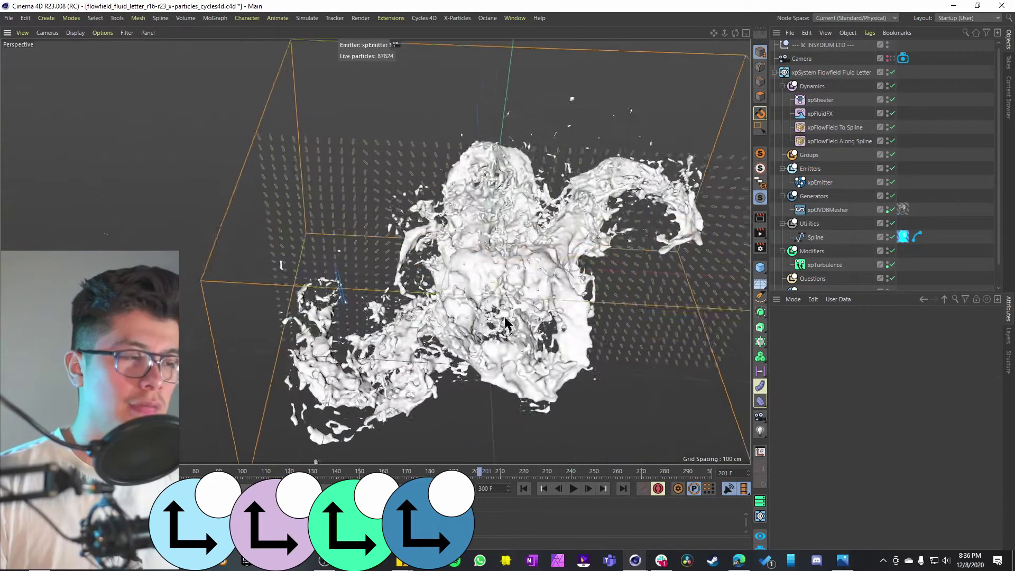
# - Inspect the turbulent fluid mesh and open the Hair Info, Color Ramp and Emission material network in the Node Editor
pyautogui.keyDown('alt'); pyautogui.moveTo(504, 342); pyautogui.dragTo(498, 309); pyautogui.keyUp('alt')
pyautogui.click(849, 565)
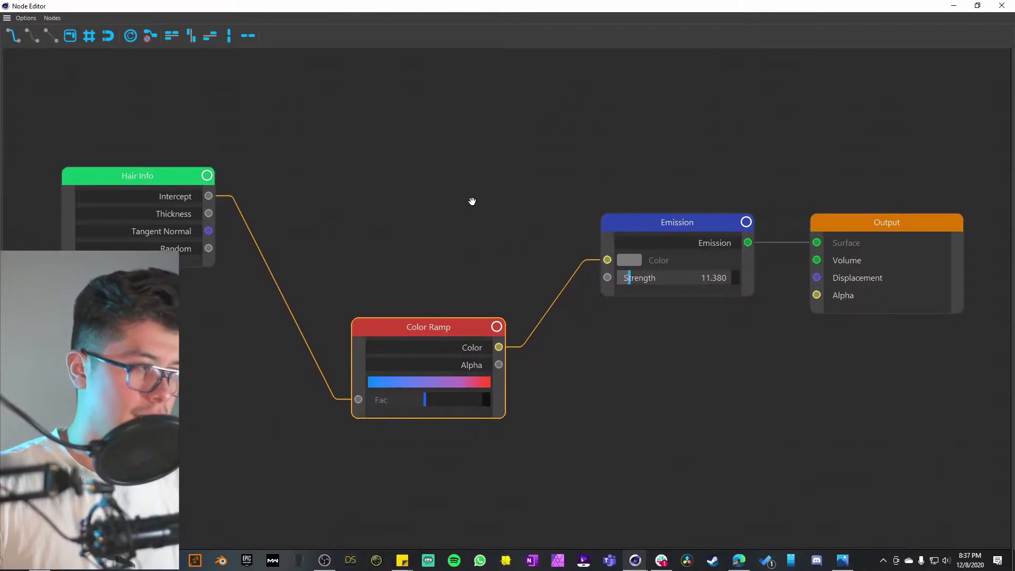
# - Arrange the Hair Info, Color Ramp, Emission and Output nodes in one horizontal row, spaced out from input to output
pyautogui.moveTo(472, 201); pyautogui.dragTo(445, 198, button='middle')
pyautogui.moveTo(849, 223); pyautogui.dragTo(879, 218)
pyautogui.click(685, 226)
pyautogui.moveTo(687, 230); pyautogui.dragTo(708, 231)
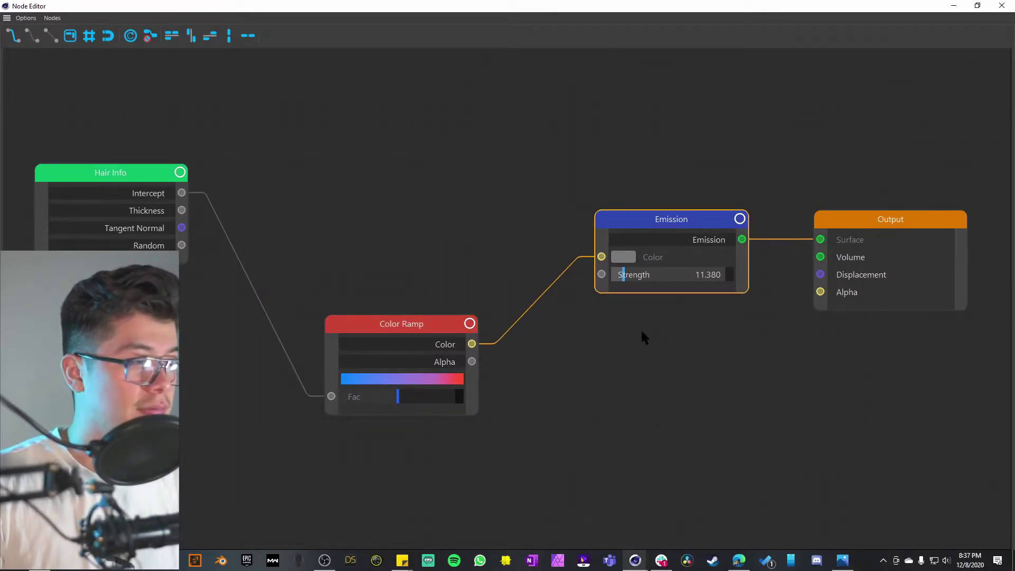
pyautogui.moveTo(641, 332); pyautogui.dragTo(685, 339, button='middle')
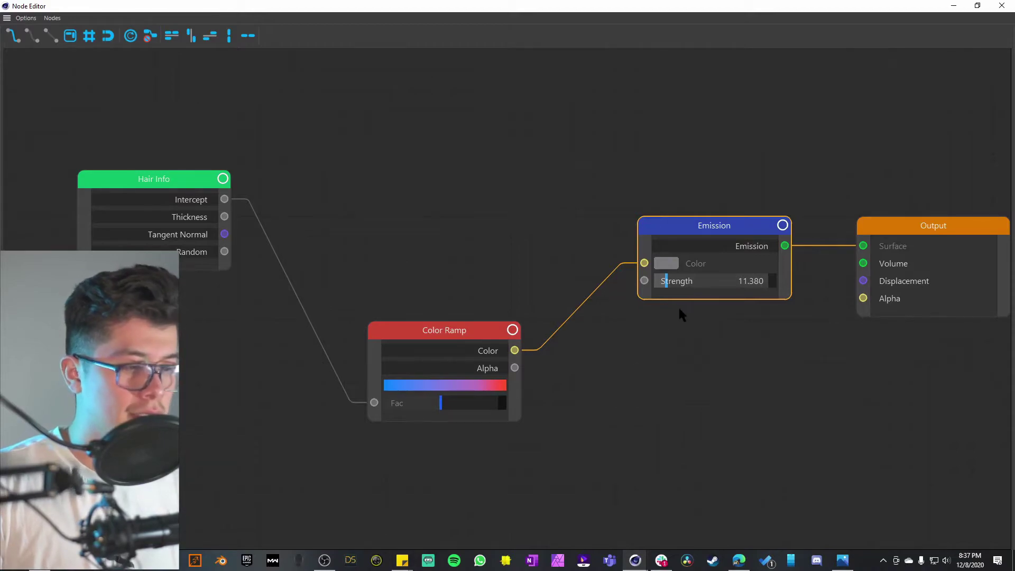
pyautogui.moveTo(610, 362); pyautogui.dragTo(693, 361, button='middle')
pyautogui.moveTo(549, 329); pyautogui.dragTo(580, 226)
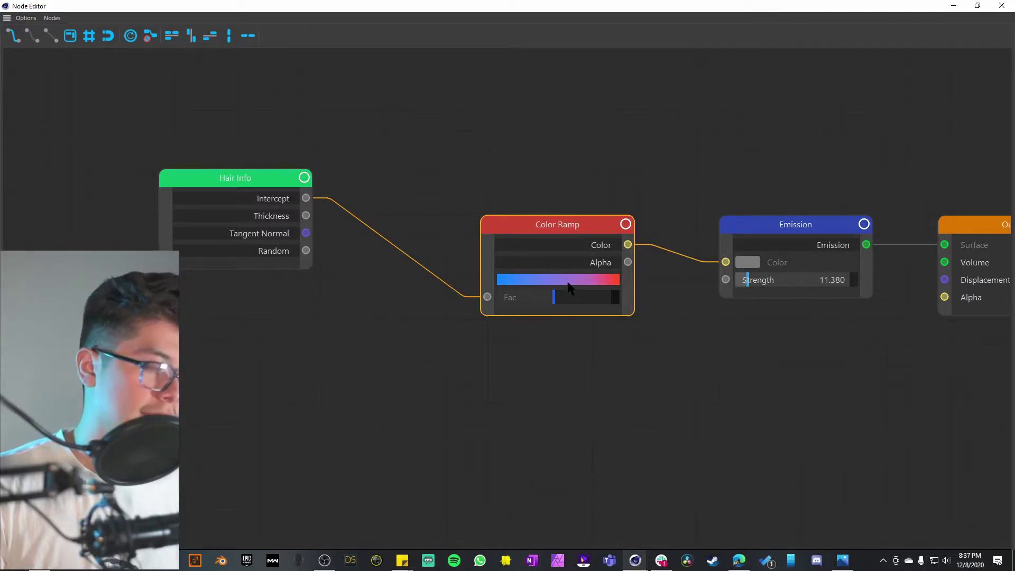
pyautogui.moveTo(256, 185); pyautogui.dragTo(354, 230)
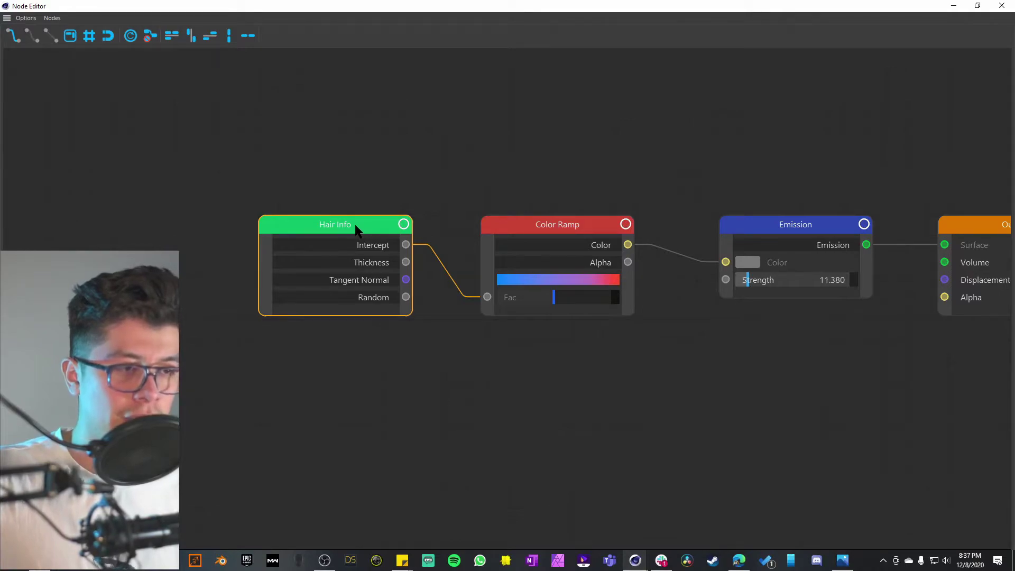
# - Add a second Hair Info input node and place it directly below the existing Hair Info node
pyautogui.rightClick(348, 303)
pyautogui.moveTo(362, 451)
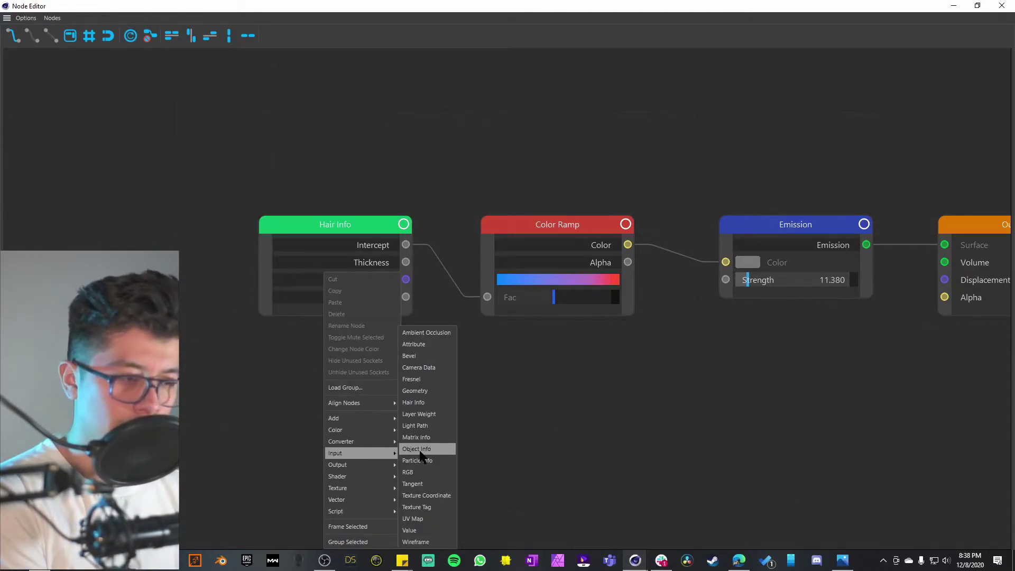
pyautogui.click(444, 403)
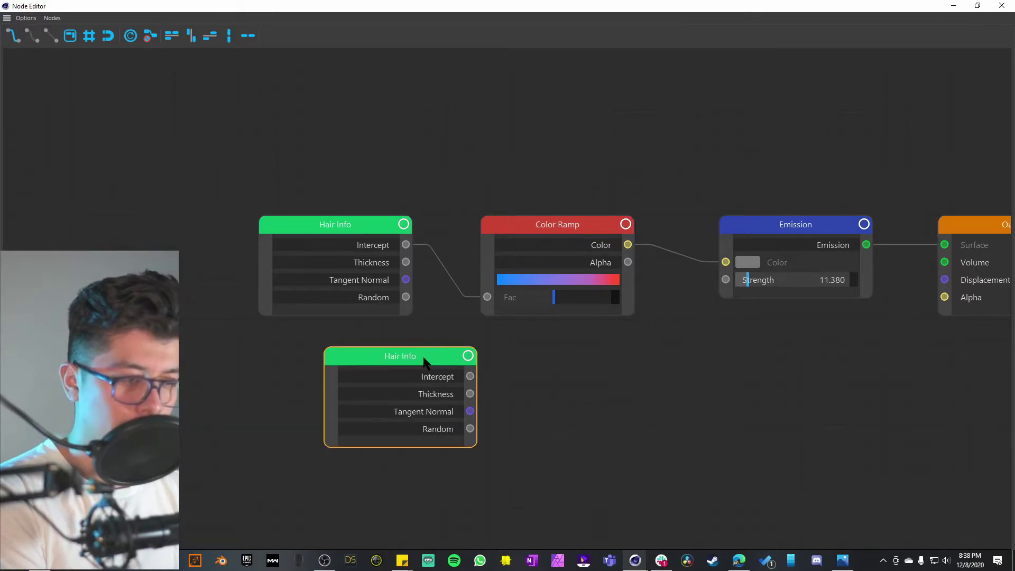
pyautogui.moveTo(425, 363); pyautogui.dragTo(360, 369)
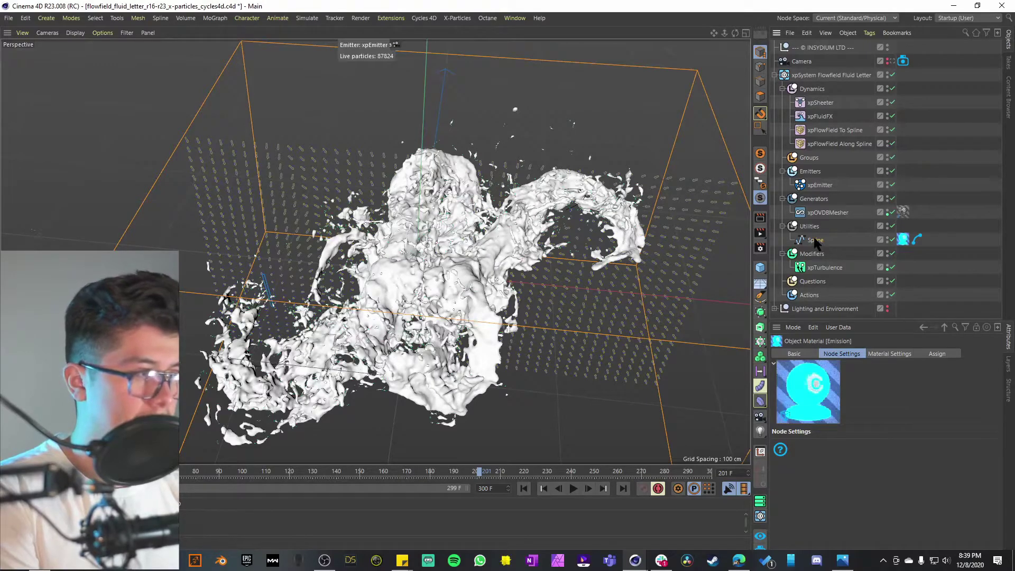
# - Open the Cycles 4D Curve tag of the Spline and add a point to its thickness curve between the dip and the end
pyautogui.click(815, 240)
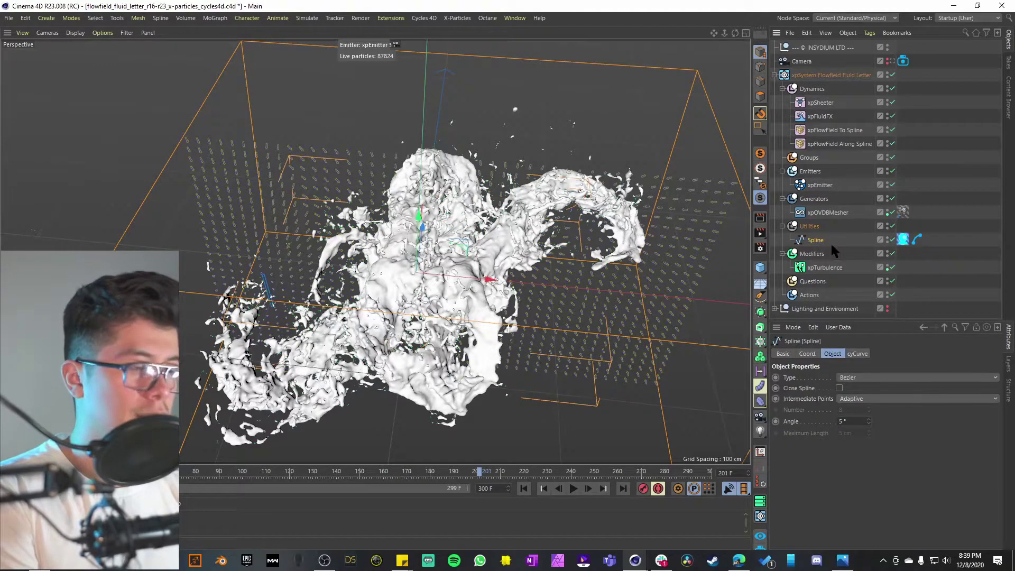
pyautogui.click(914, 239)
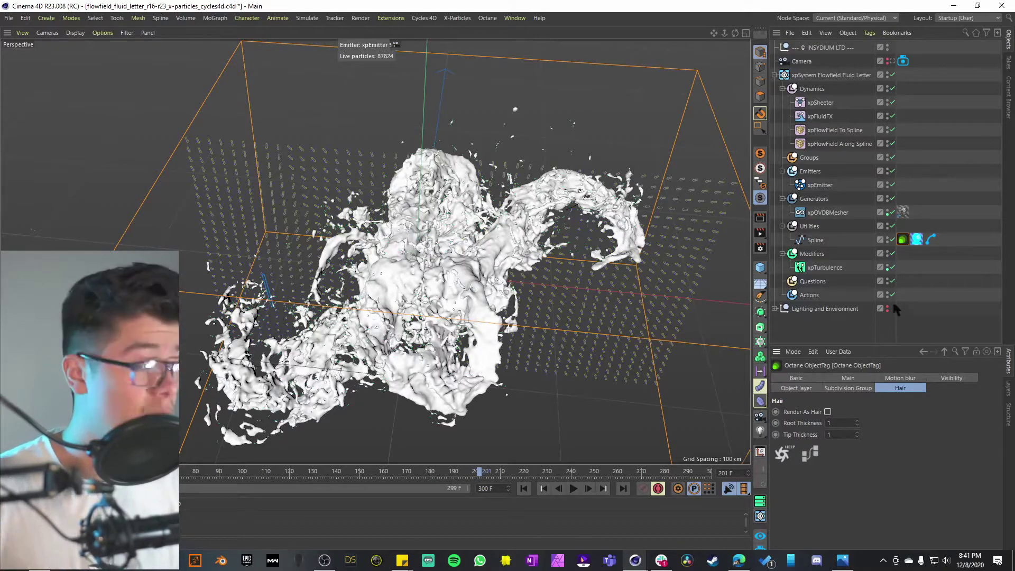
pyautogui.click(930, 240)
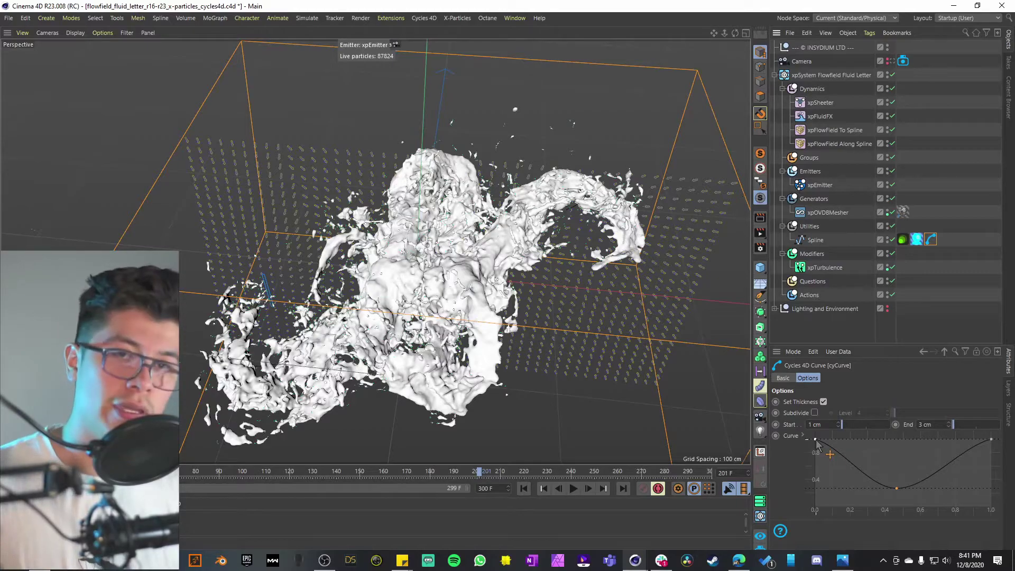
pyautogui.keyDown('ctrl'); pyautogui.click(942, 464); pyautogui.keyUp('ctrl')
pyautogui.moveTo(944, 470); pyautogui.dragTo(945, 465)
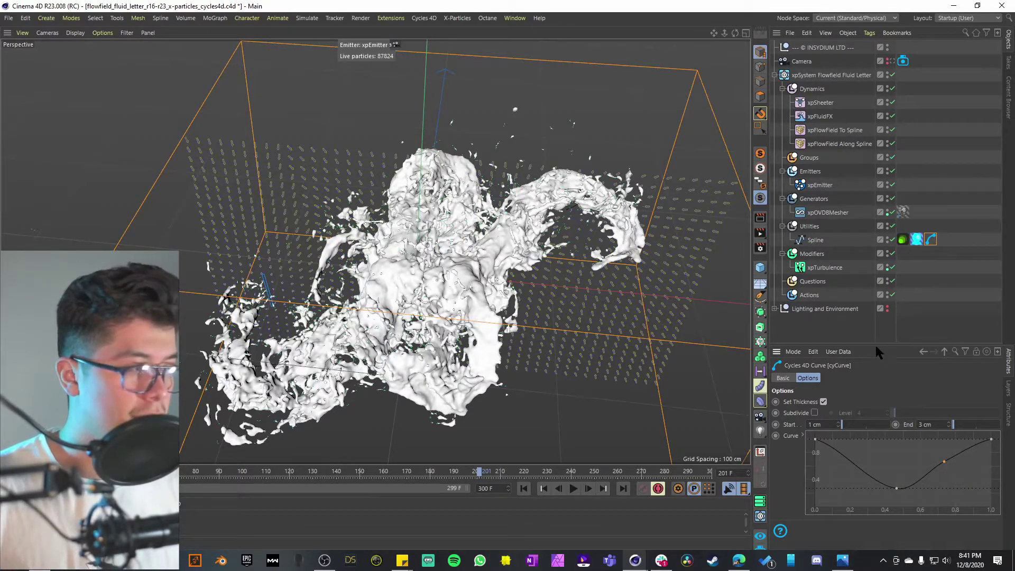
pyautogui.moveTo(876, 349); pyautogui.dragTo(882, 333)
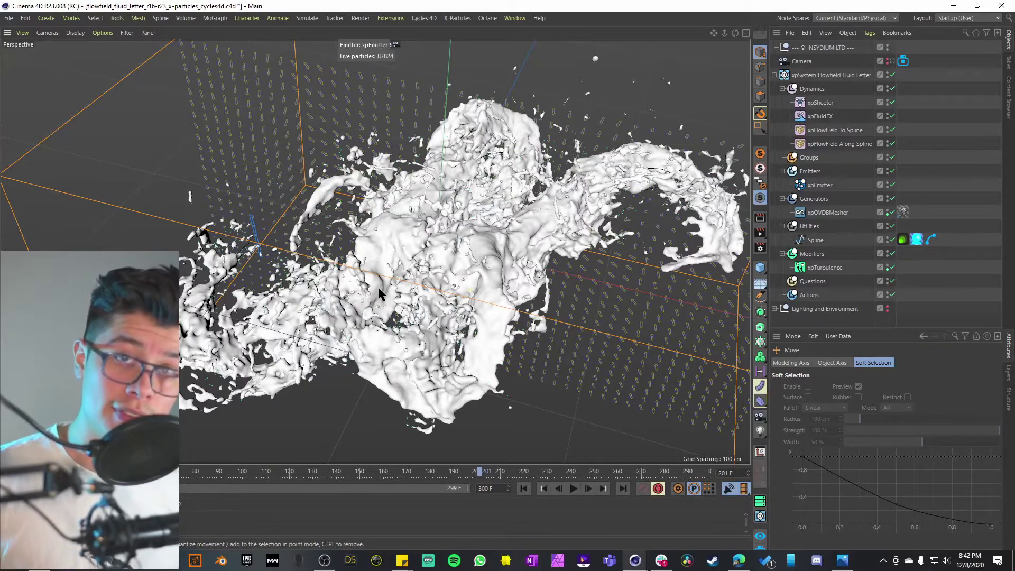
pyautogui.keyDown('alt'); pyautogui.moveTo(378, 287); pyautogui.dragTo(458, 261); pyautogui.keyUp('alt')
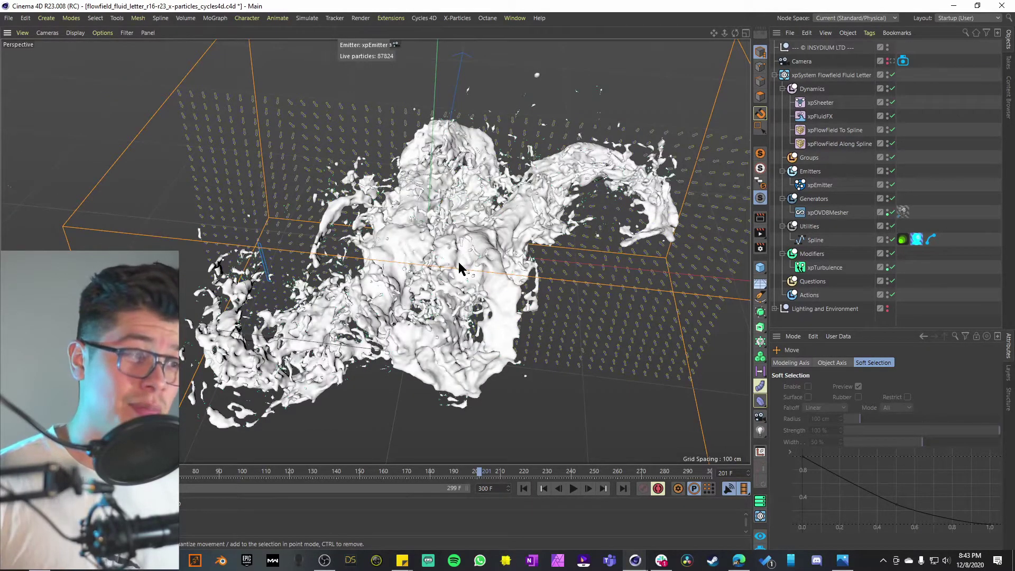